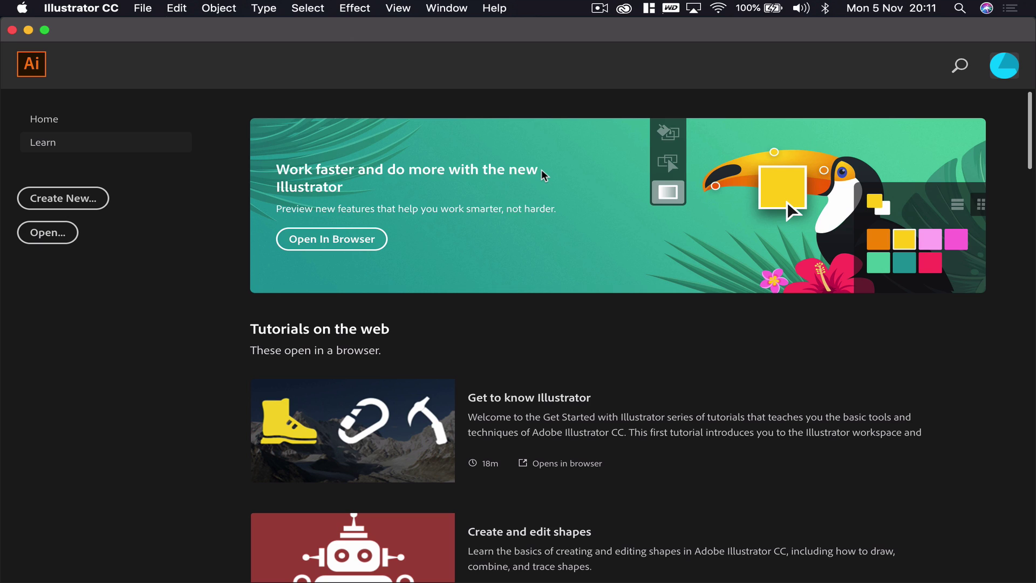
Step: Create a new Web-preset document 300 × 300 px and bring its square artboard into view
click(87, 197)
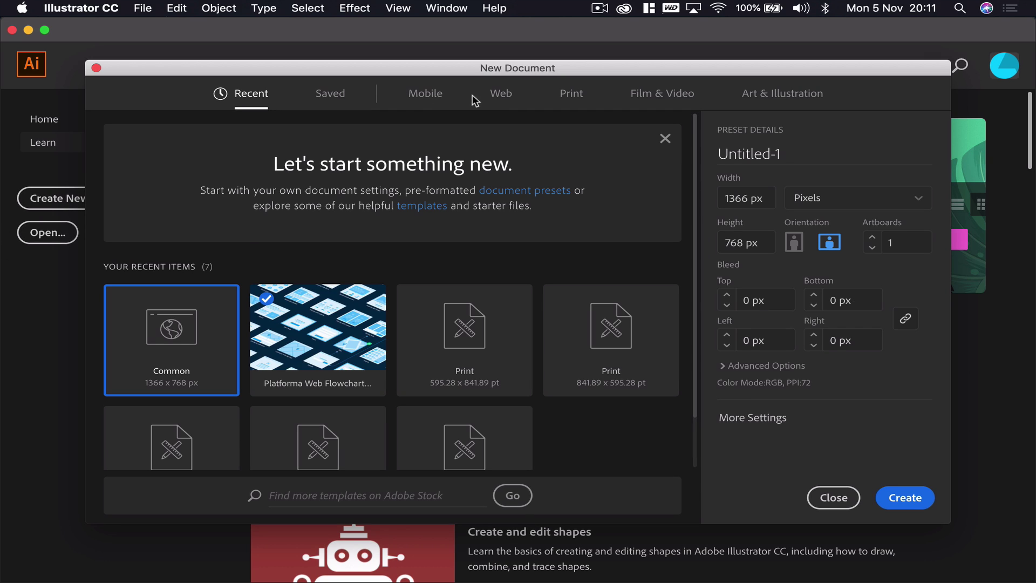
click(494, 103)
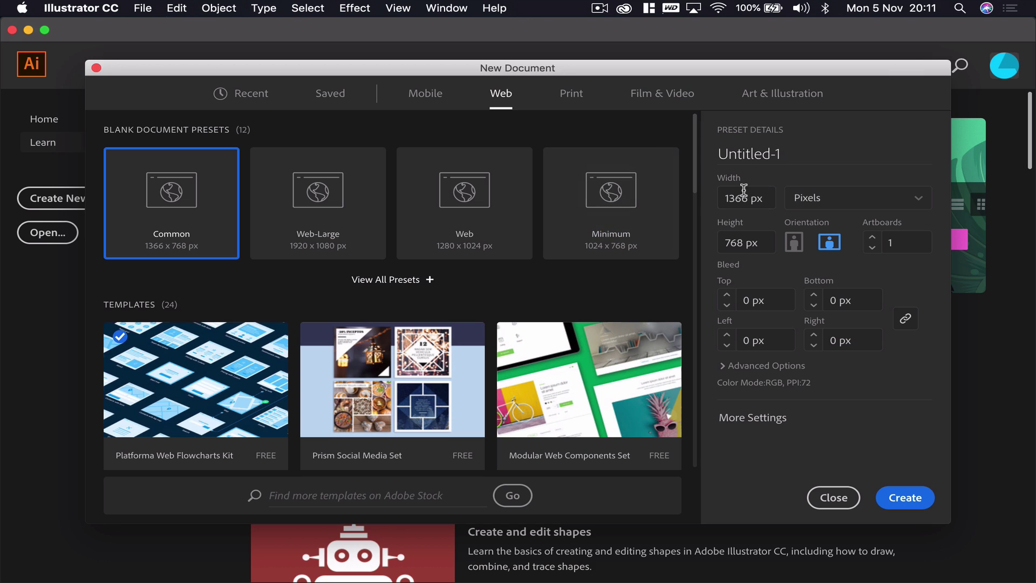
drag(748, 197, 721, 197)
text(300)
key(Tab)
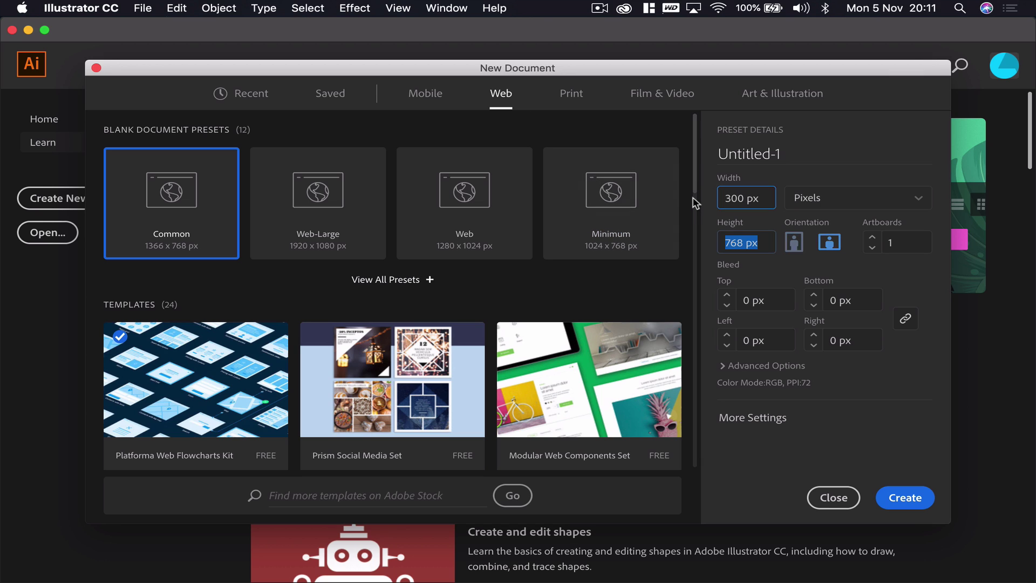
text(300)
click(913, 499)
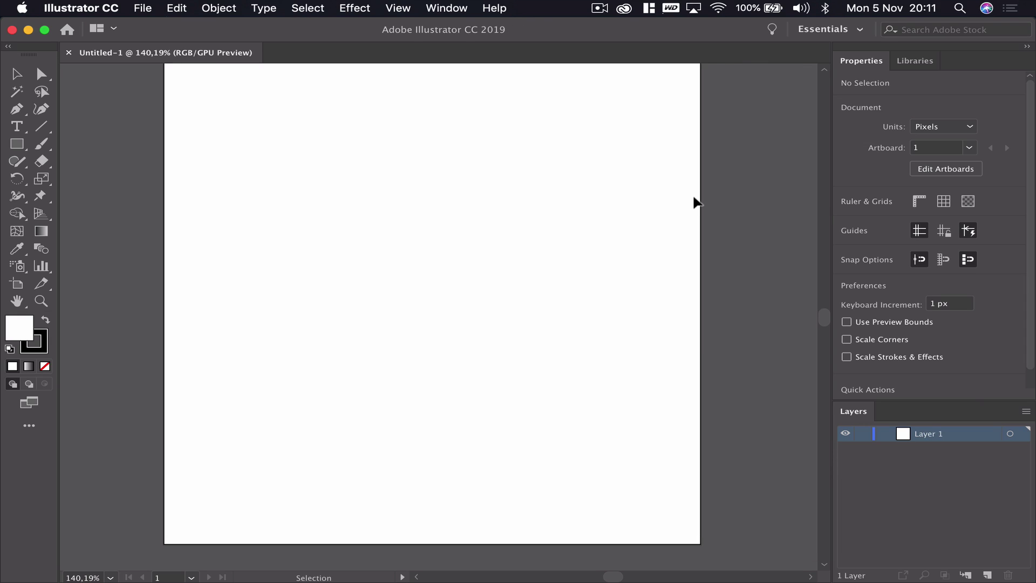
scroll(692, 201, down, 3)
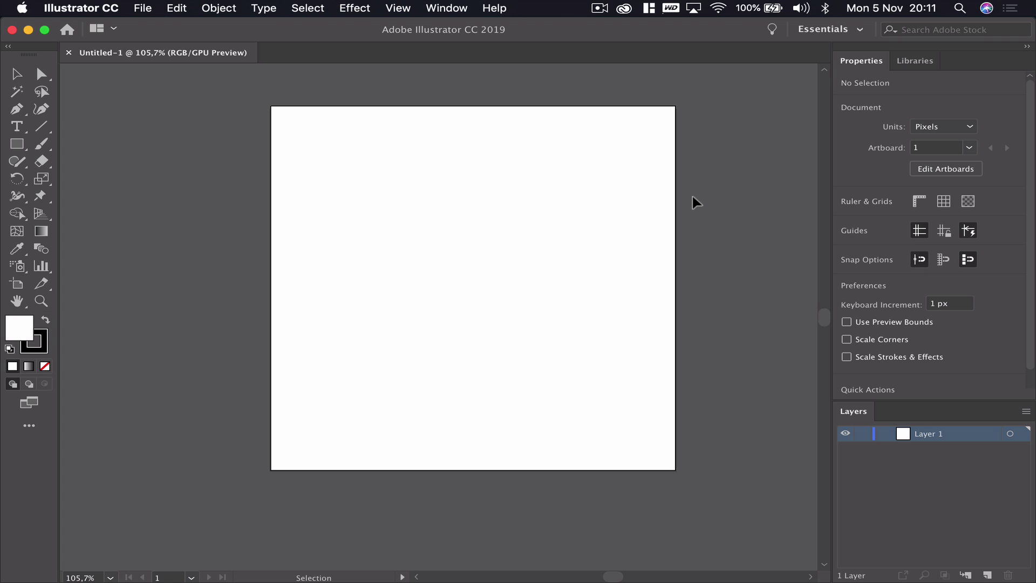
scroll(692, 196, down, 1)
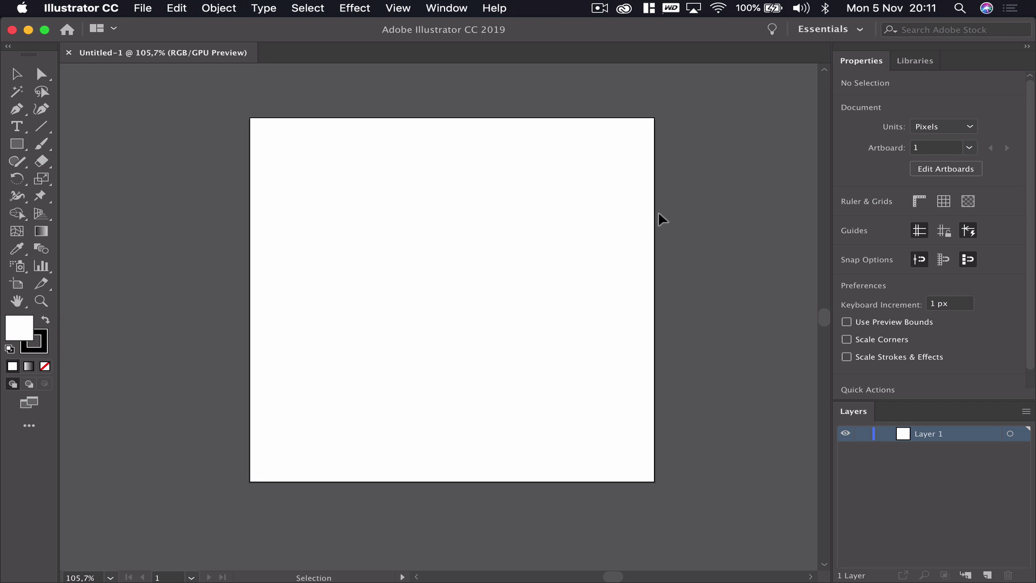
scroll(649, 222, down, 4)
scroll(617, 219, right, 5)
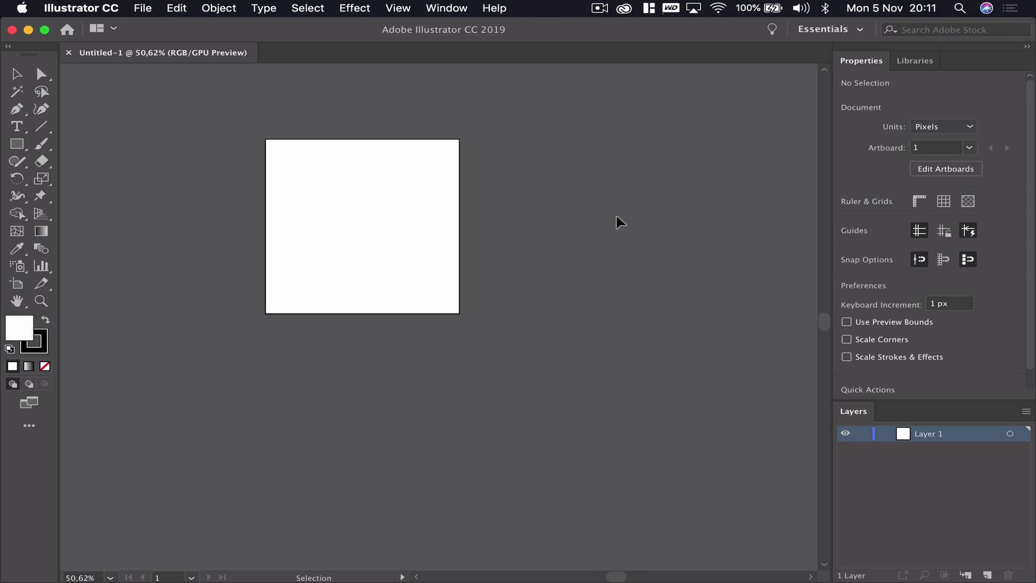
scroll(616, 216, down, 2)
scroll(616, 216, right, 2)
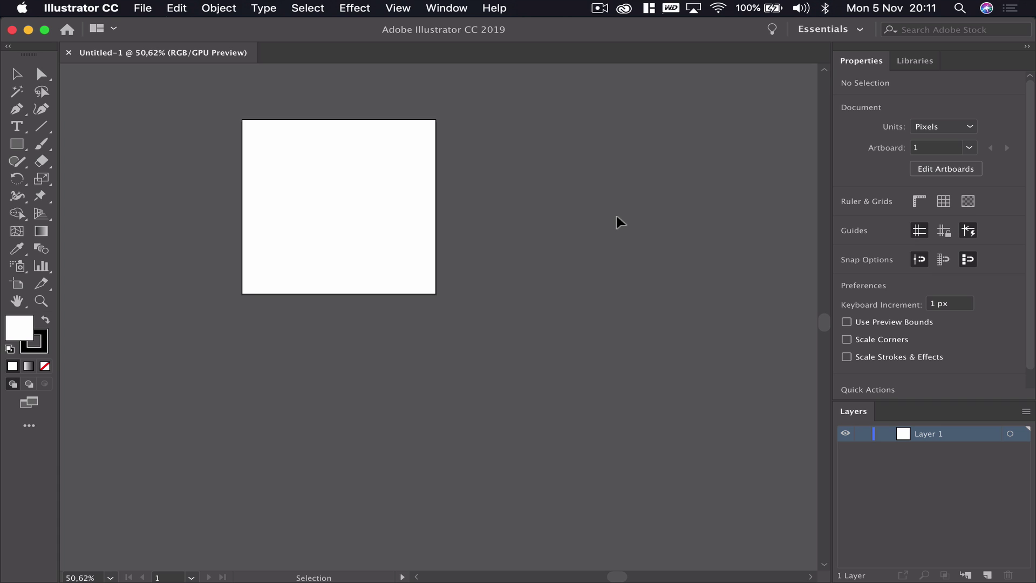
scroll(617, 217, up, 1)
scroll(616, 216, left, 1)
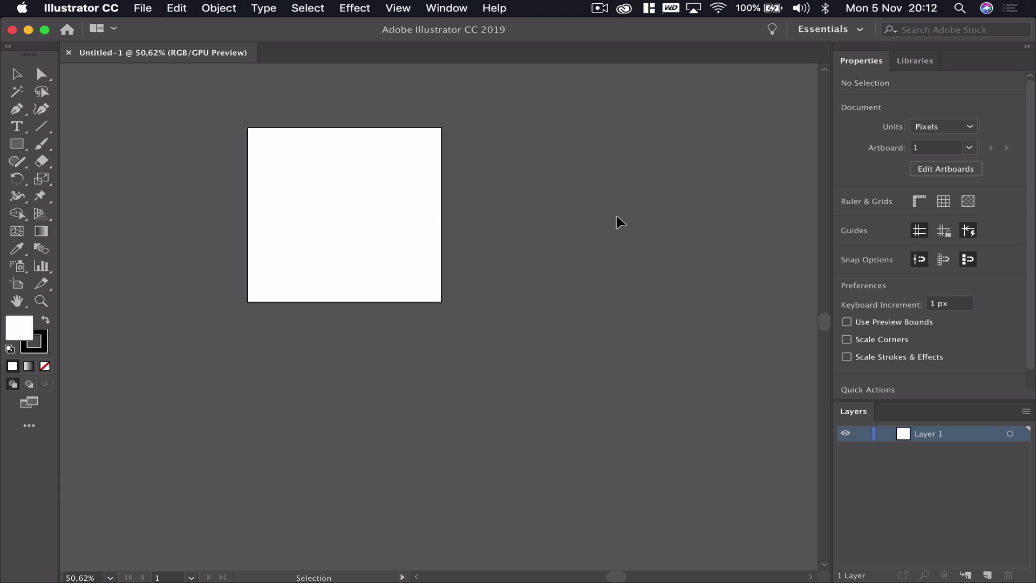
scroll(383, 187, up, 1)
scroll(383, 187, left, 1)
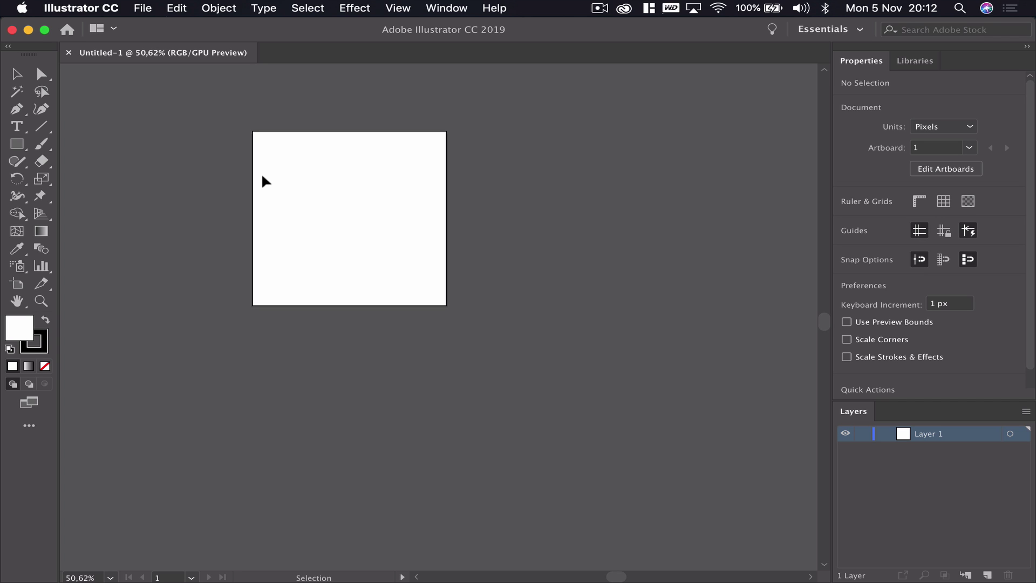
Step: Draw a circle with the Ellipse Tool, giving it a red fill and no stroke
drag(17, 143, 98, 178)
drag(286, 160, 352, 221)
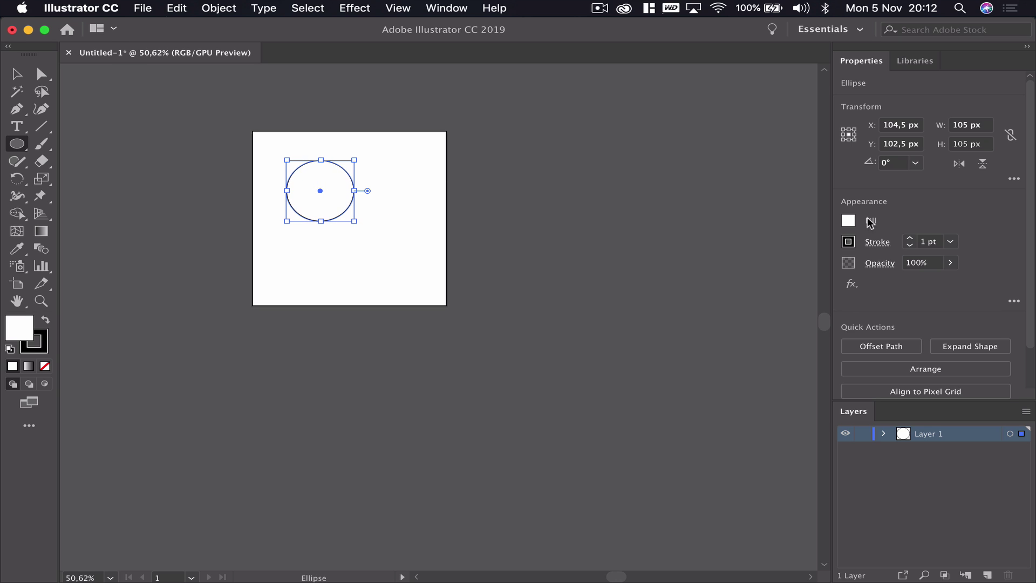
click(848, 241)
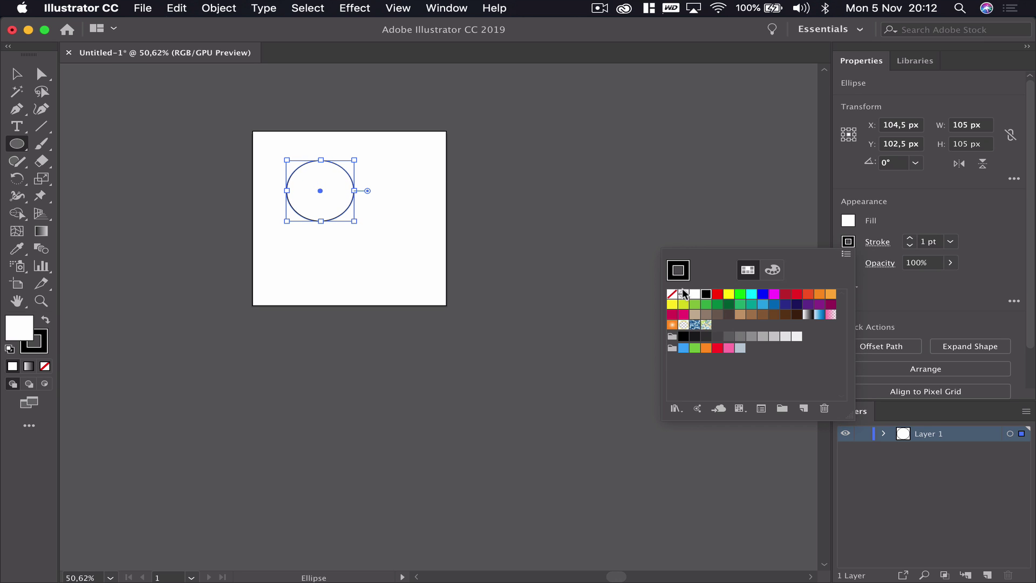
click(672, 295)
click(848, 220)
click(849, 220)
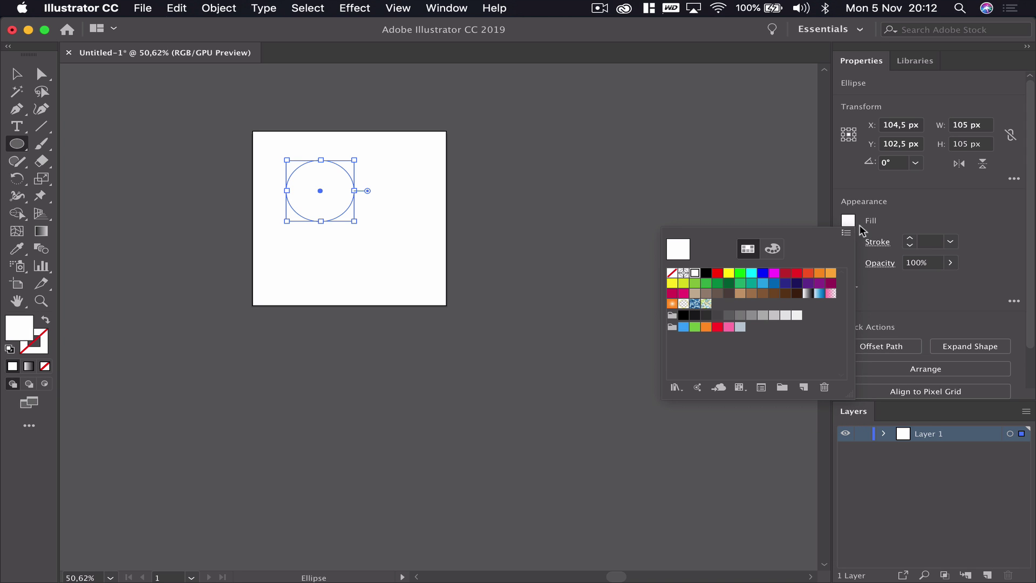
click(804, 280)
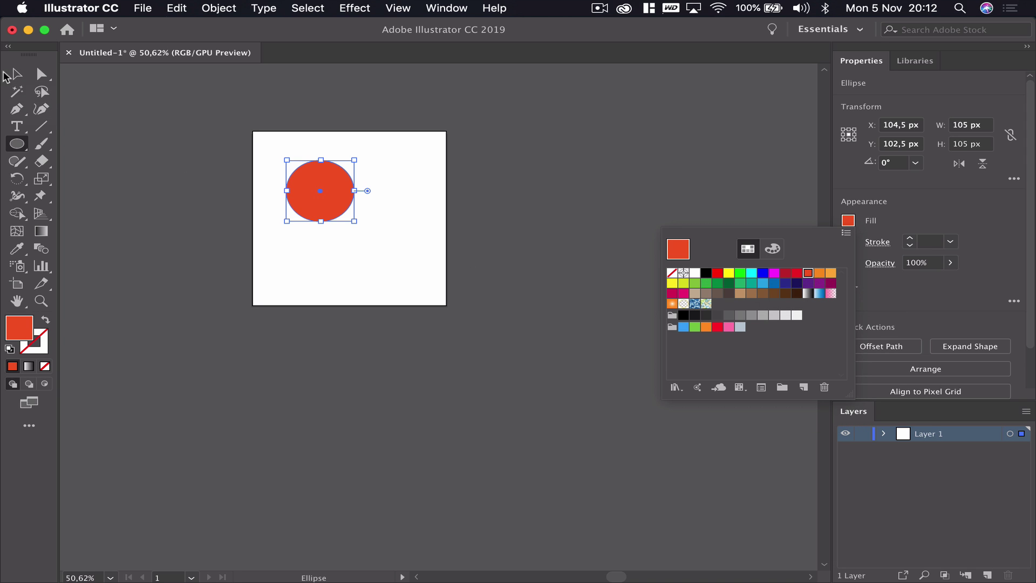
key(Escape)
drag(340, 202, 322, 182)
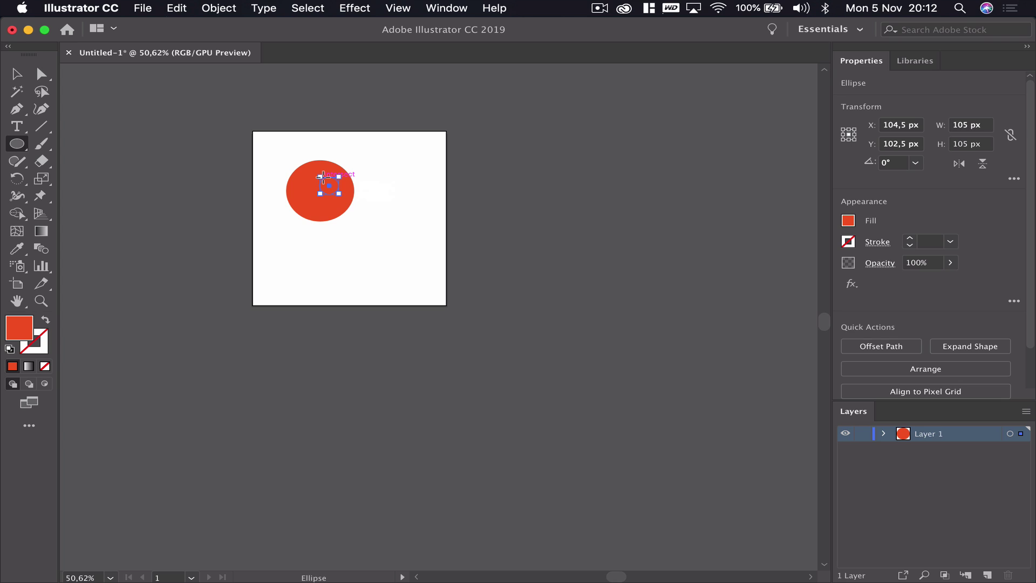
Step: Move the red circle against the artboard's left edge, vertically centred
key(v)
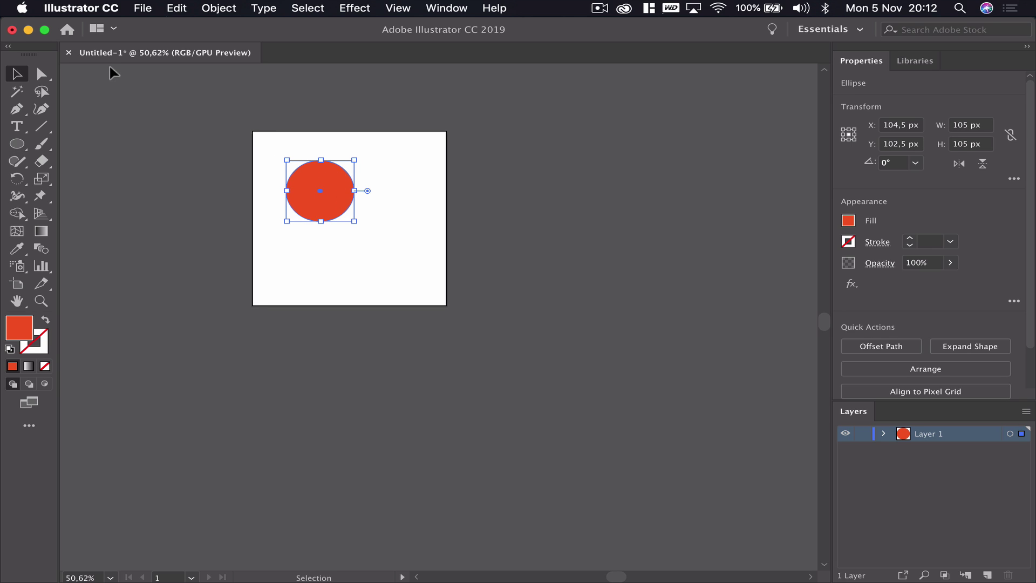
drag(336, 202, 302, 230)
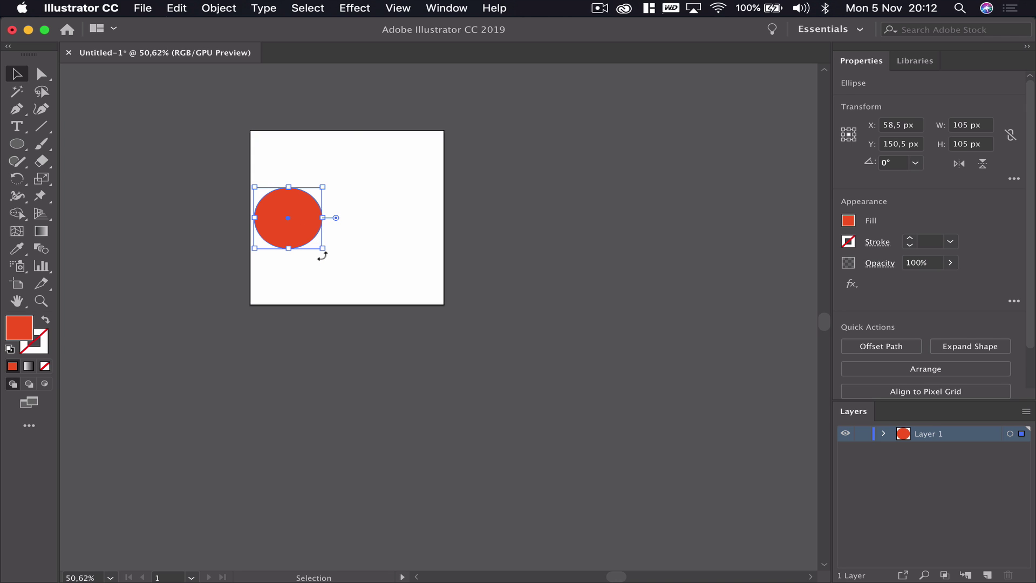
scroll(322, 256, right, 3)
scroll(322, 255, up, 2)
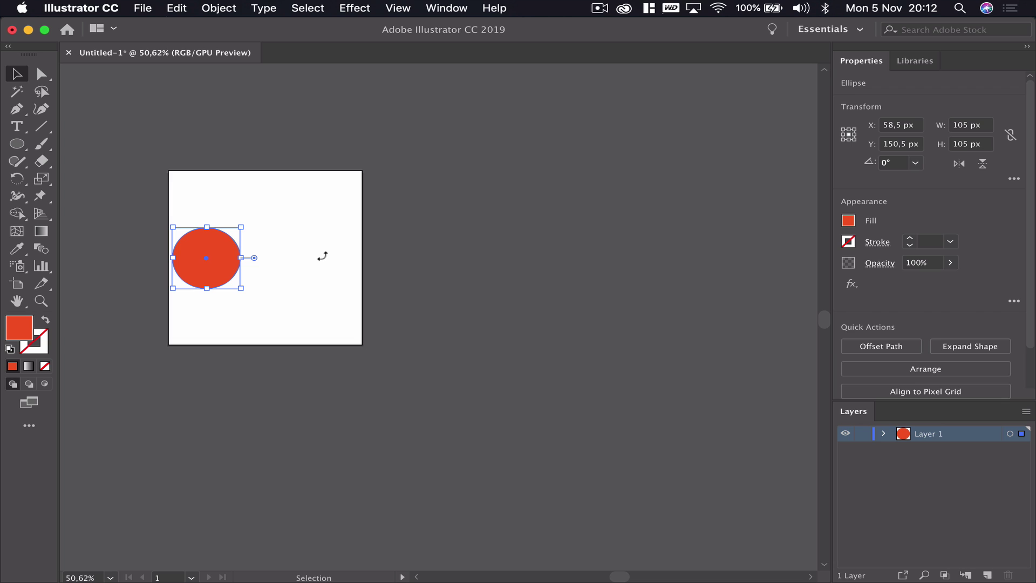
scroll(323, 256, down, 1)
scroll(322, 255, right, 1)
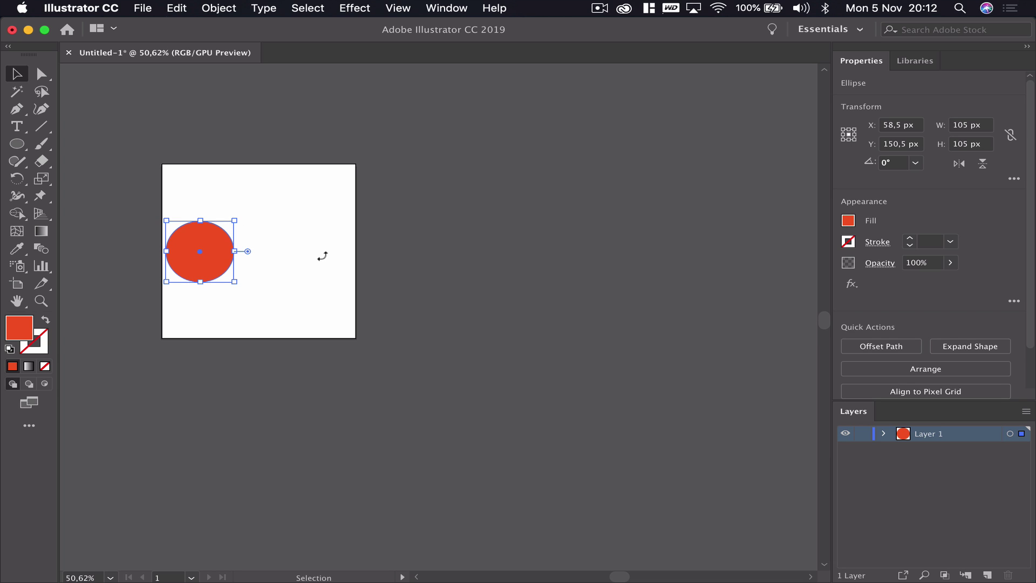
scroll(322, 256, down, 2)
scroll(319, 253, down, 2)
scroll(319, 252, right, 2)
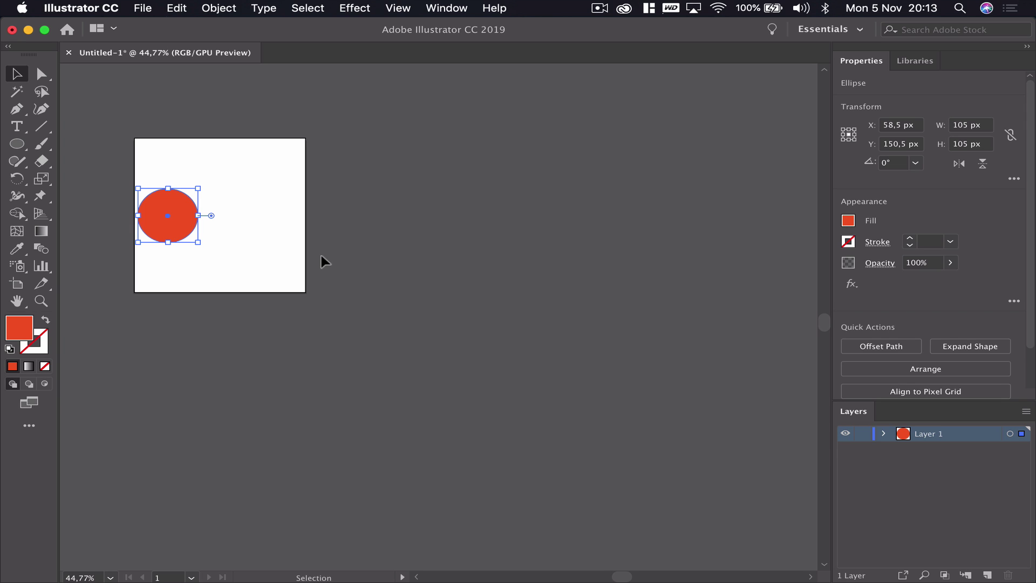
Step: Duplicate the artboard and its circle to the right as Artboard 1 copy
click(382, 318)
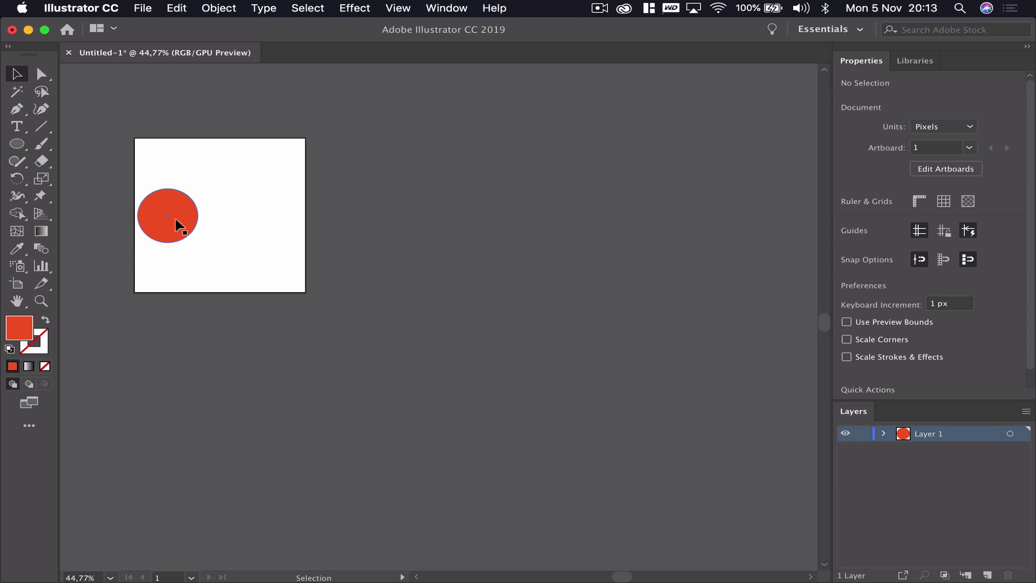
key(shift)
key(shift+o)
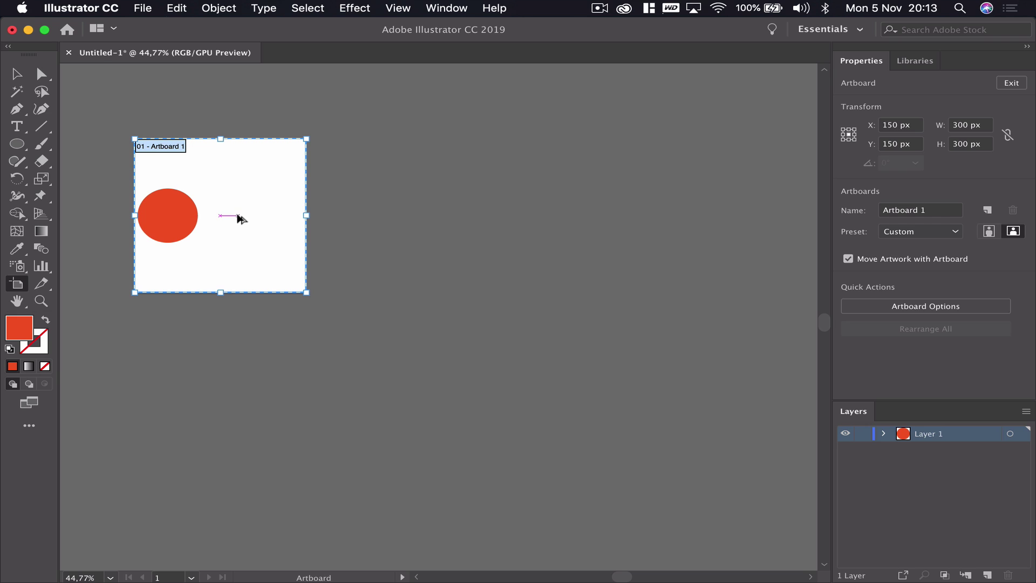
drag(239, 217, 428, 218)
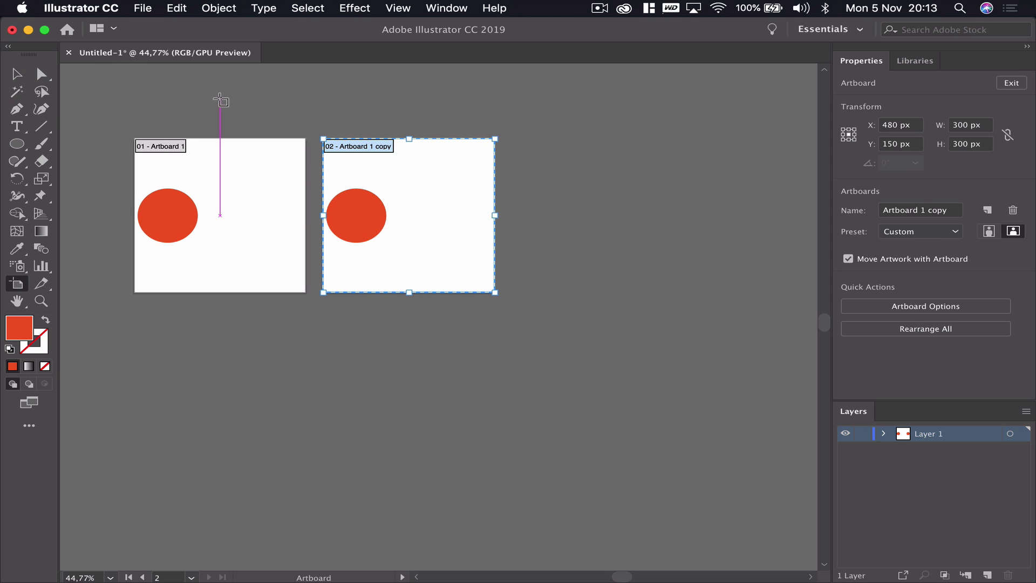
key(Escape)
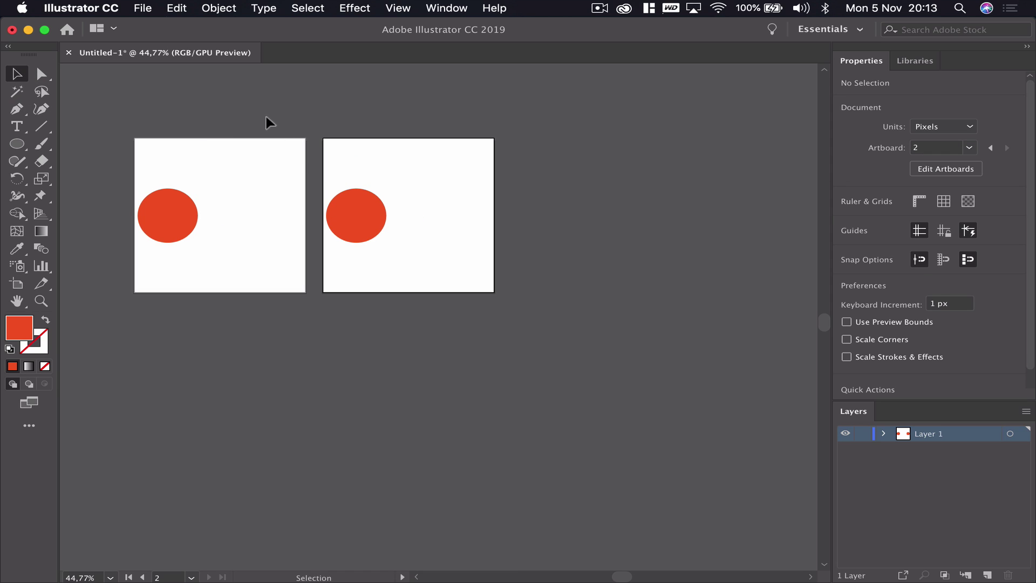
Step: Nudge the copy's red circle 30 px right to X 88.5 px
click(355, 221)
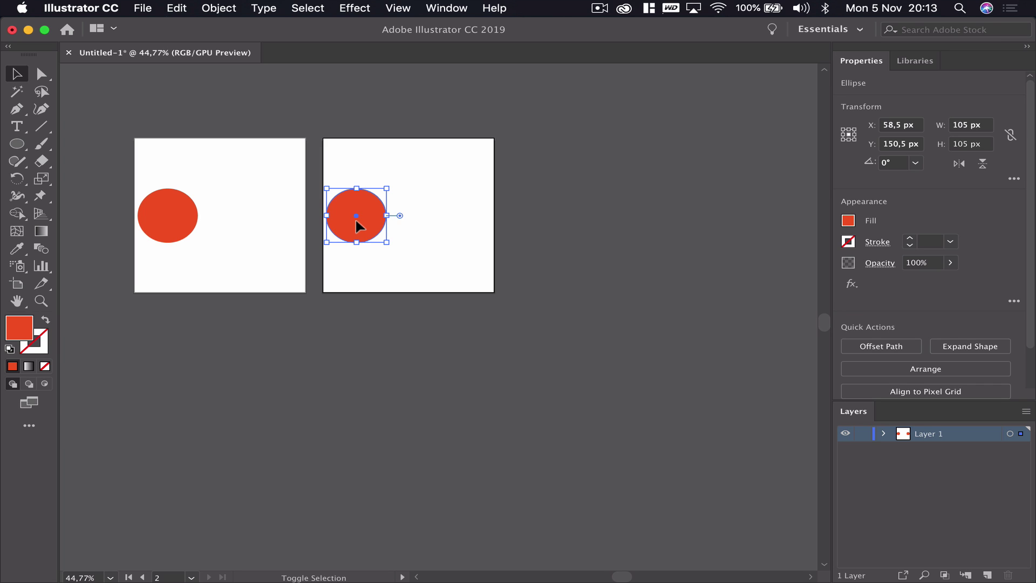
key(shift+Right)
key(shift+Right)
key(shift+Right)
key(shift+Right)
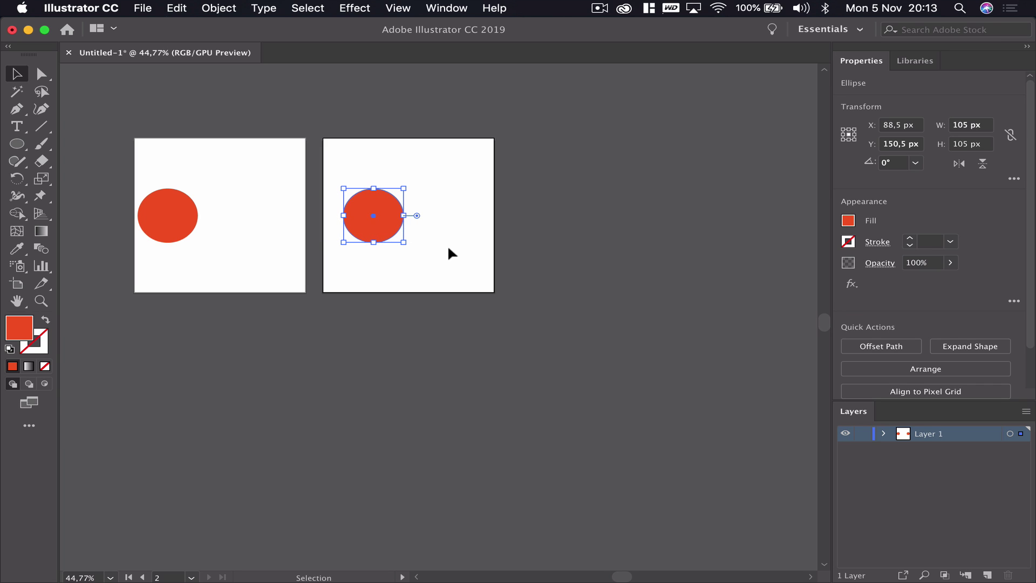
key(shift+o)
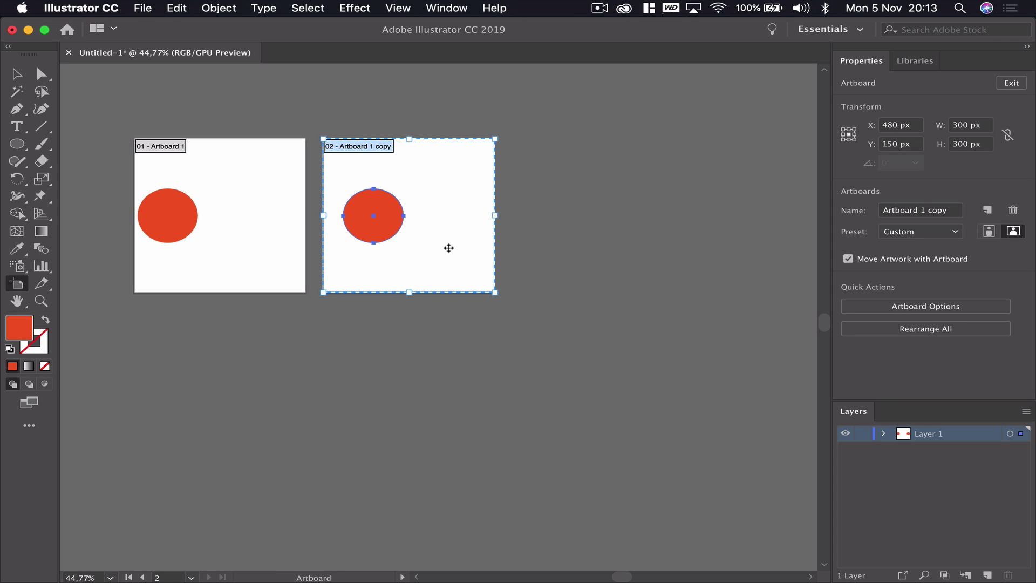
Step: Duplicate the second artboard to the right and move its ball to X 118.5 px
drag(431, 251, 629, 249)
key(Escape)
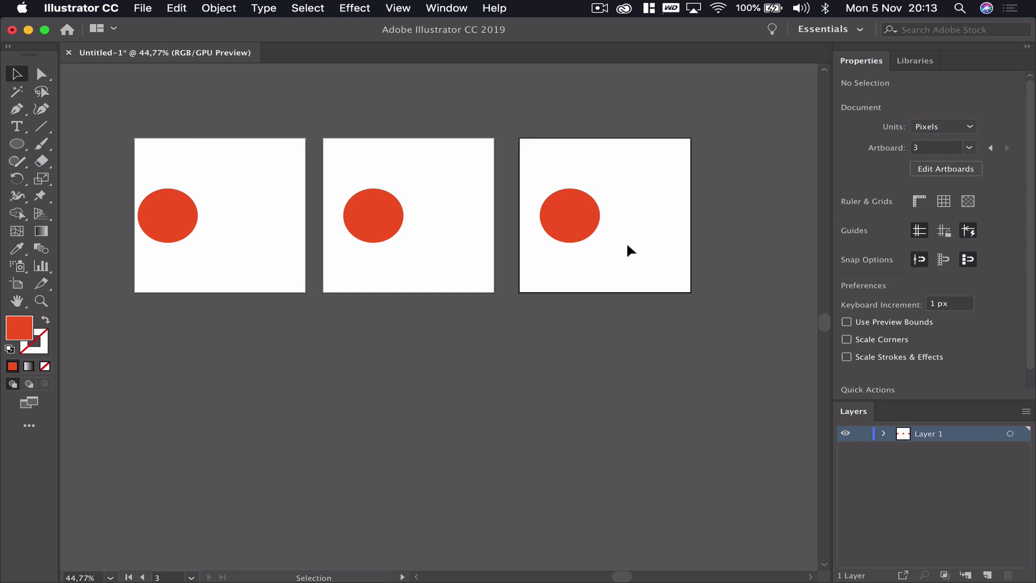
click(585, 224)
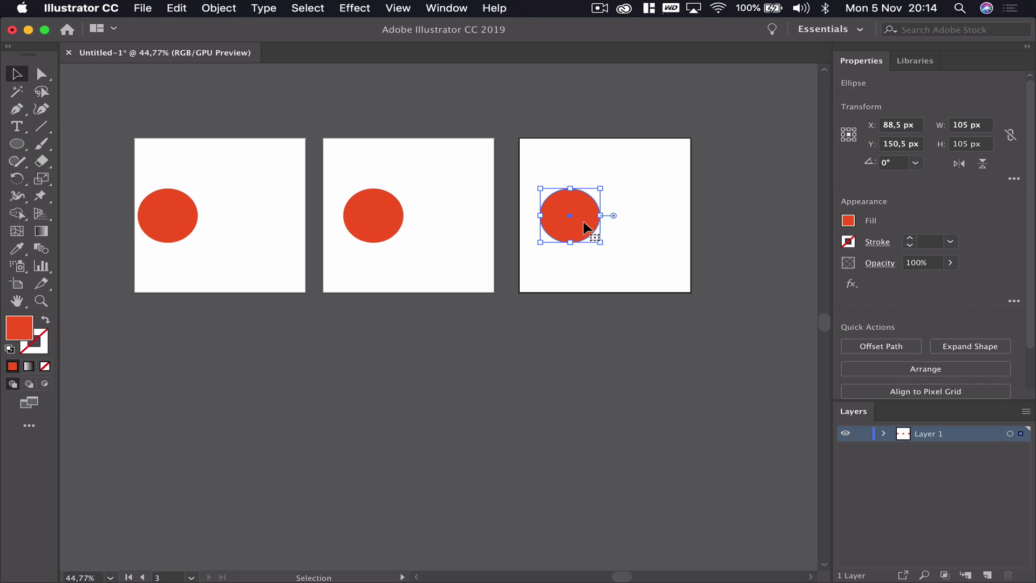
key(Right)
key(Right)
key(Right)
key(Right)
key(Right)
key(a)
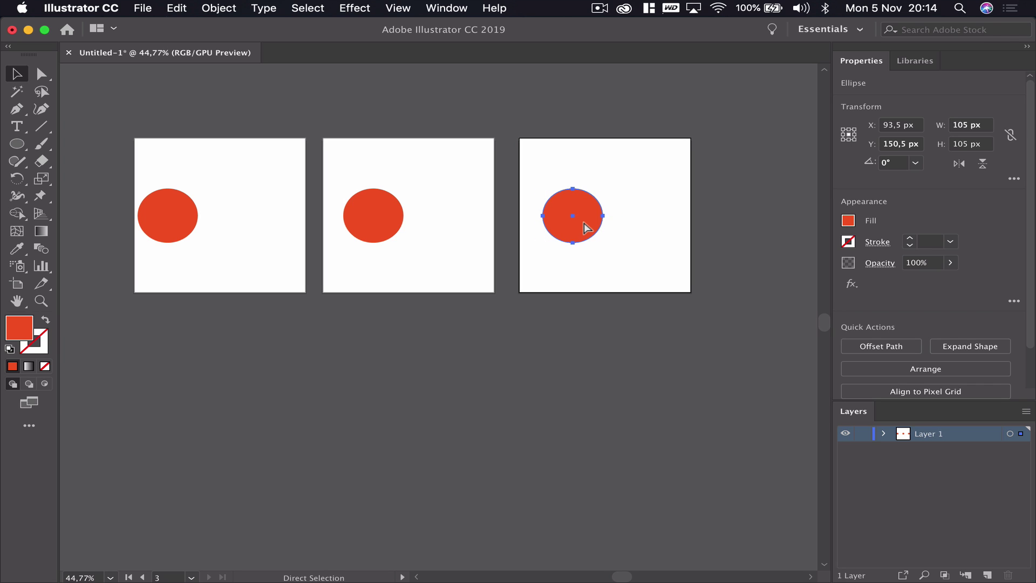
key(Left)
key(Left)
key(Left)
key(Left)
key(Left)
key(v)
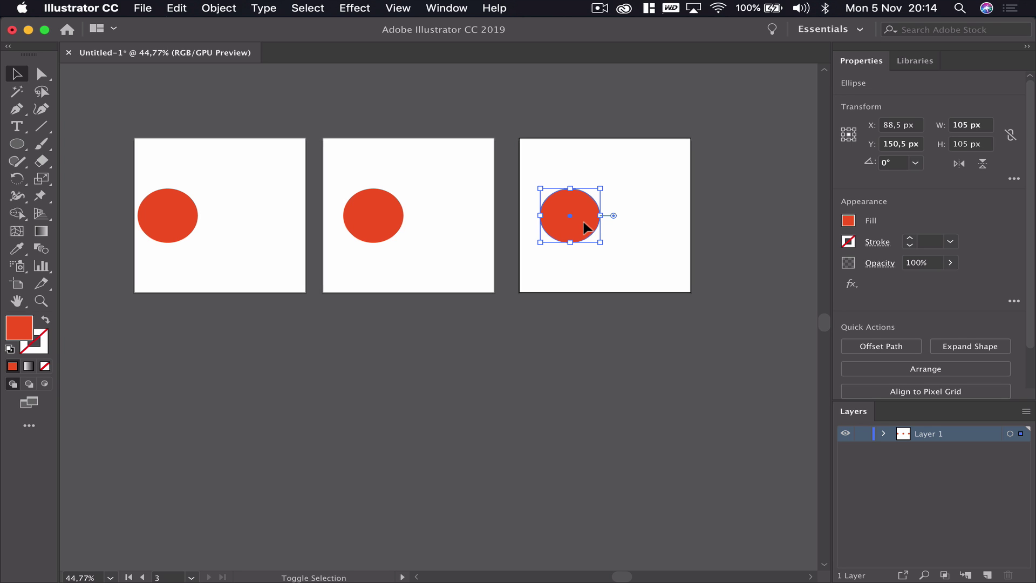
key(shift+Right)
key(shift+Right)
key(shift+Right)
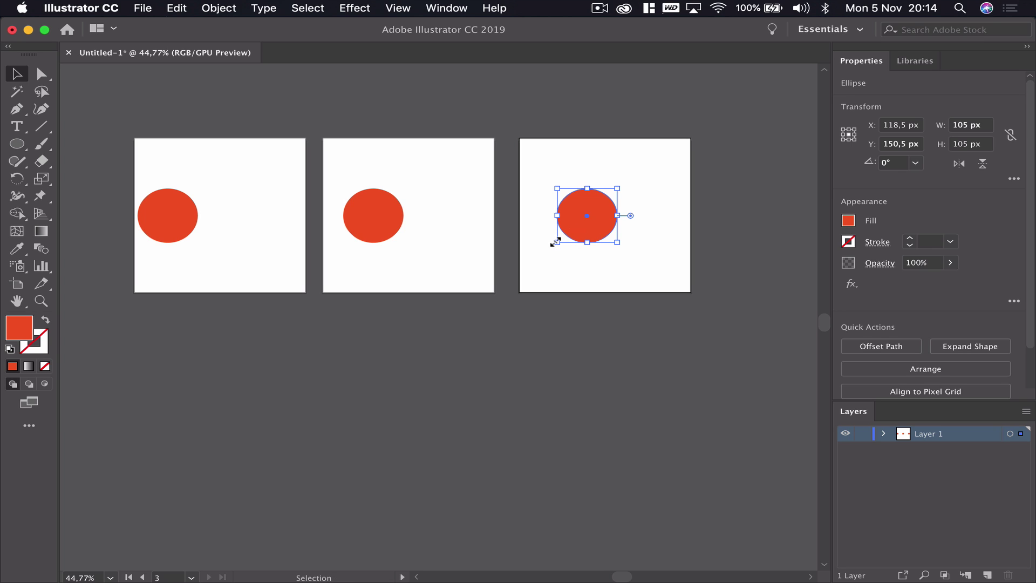
Step: Duplicate the third artboard as a fourth and shift its ball 30 px further right
scroll(556, 236, down, 2)
scroll(544, 243, right, 3)
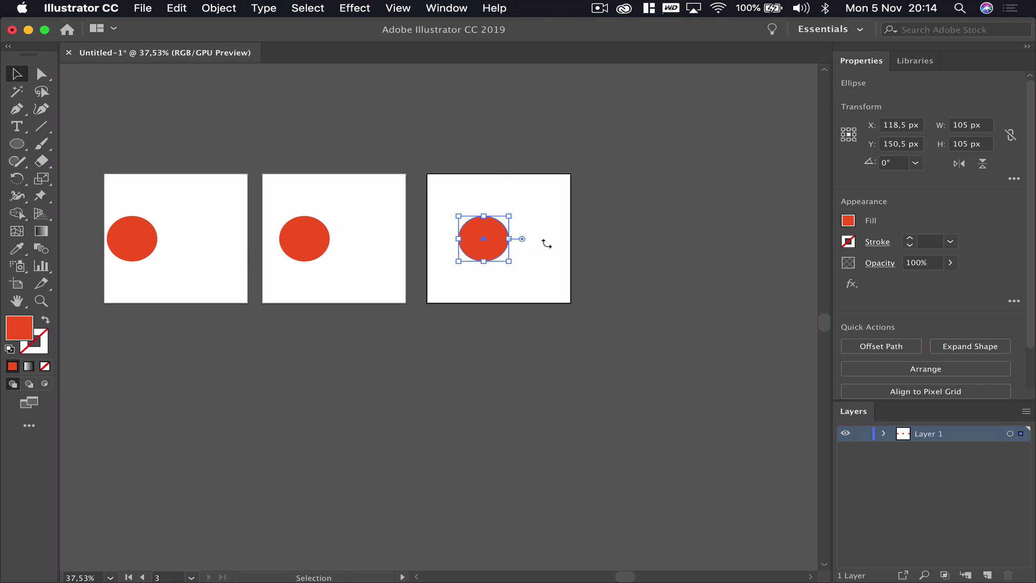
key(shift+o)
drag(546, 244, 691, 255)
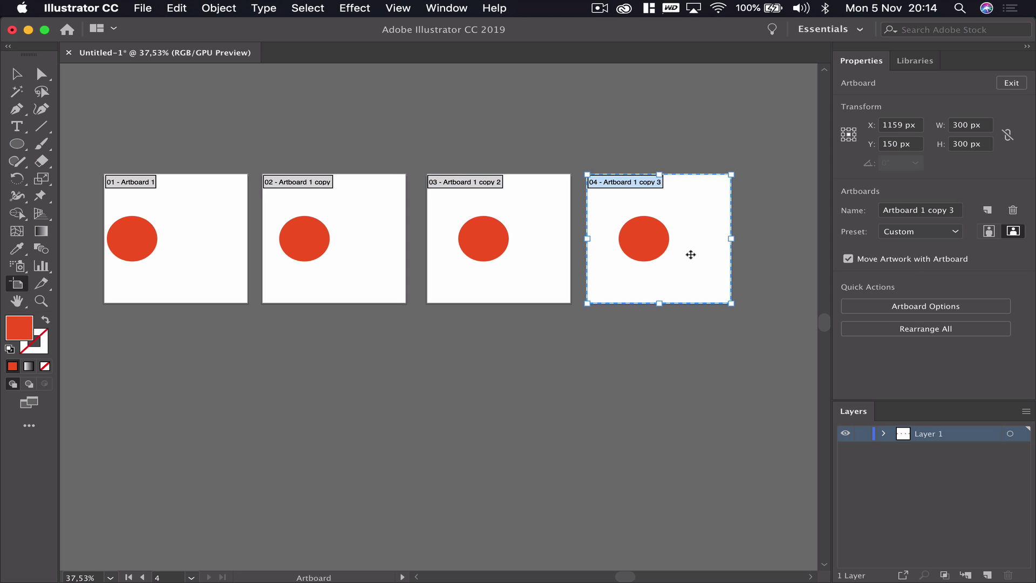
key(Escape)
click(653, 247)
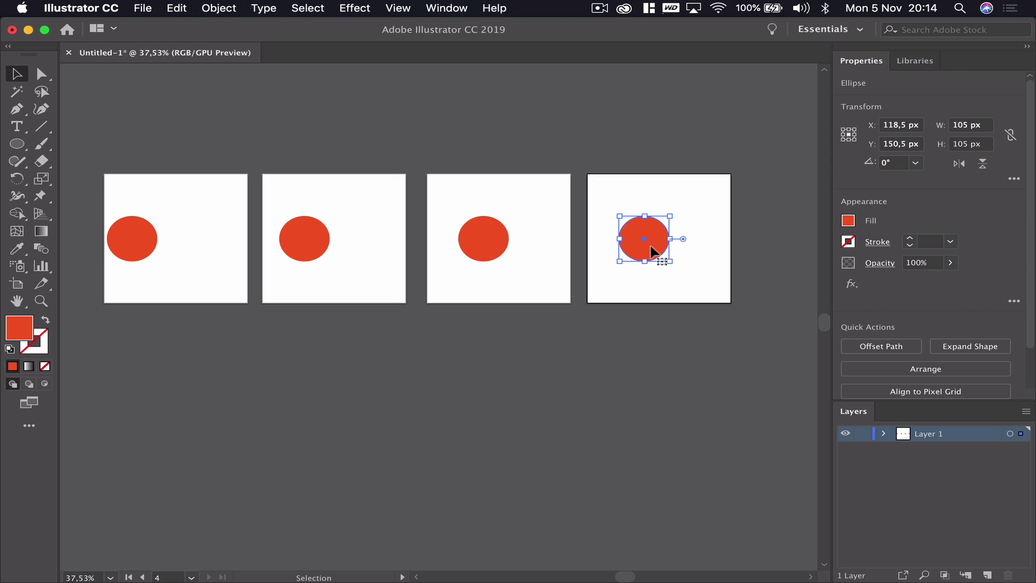
key(shift+Right)
key(shift+Right)
key(shift+Right)
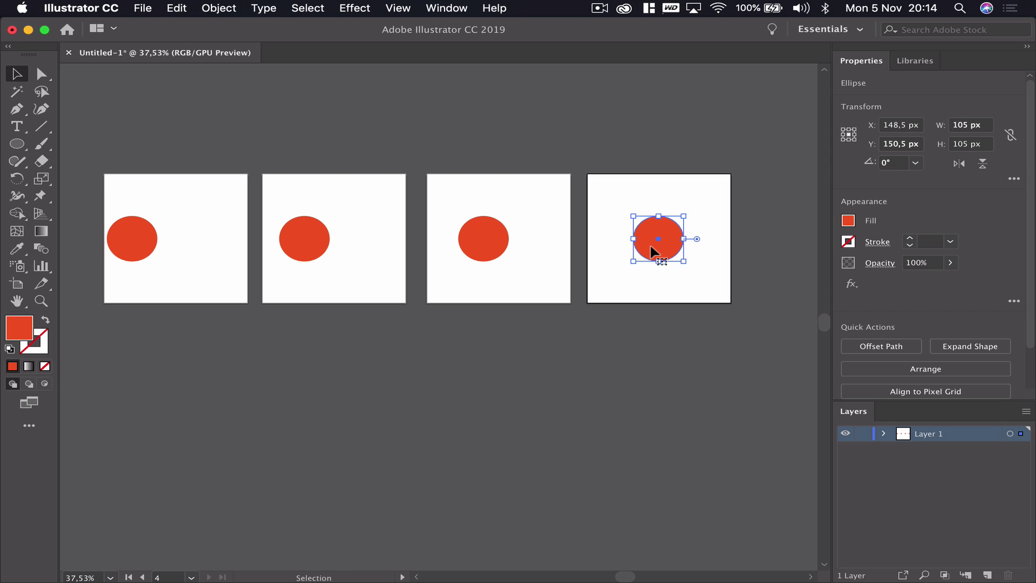
scroll(650, 247, down, 3)
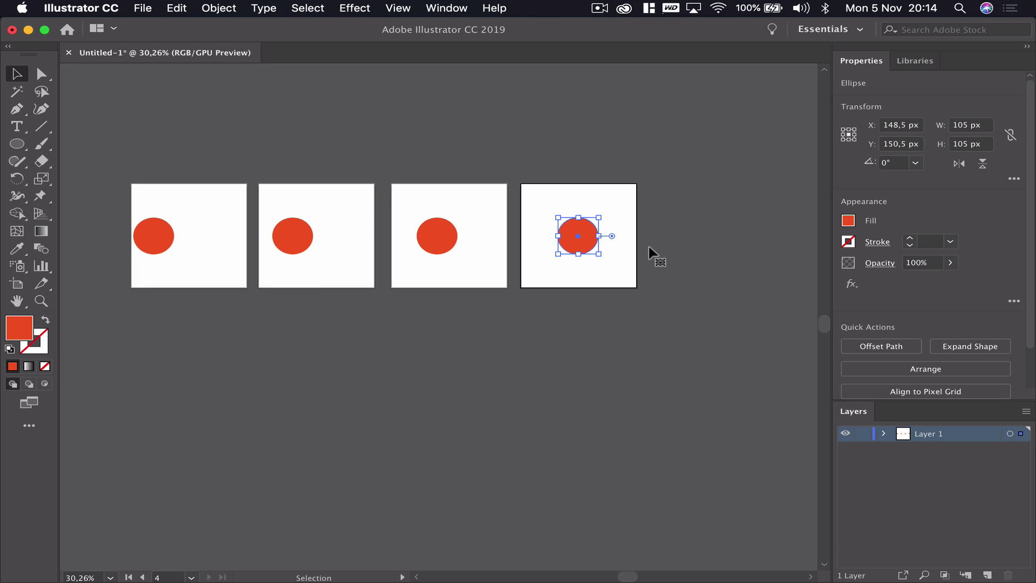
scroll(649, 247, down, 1)
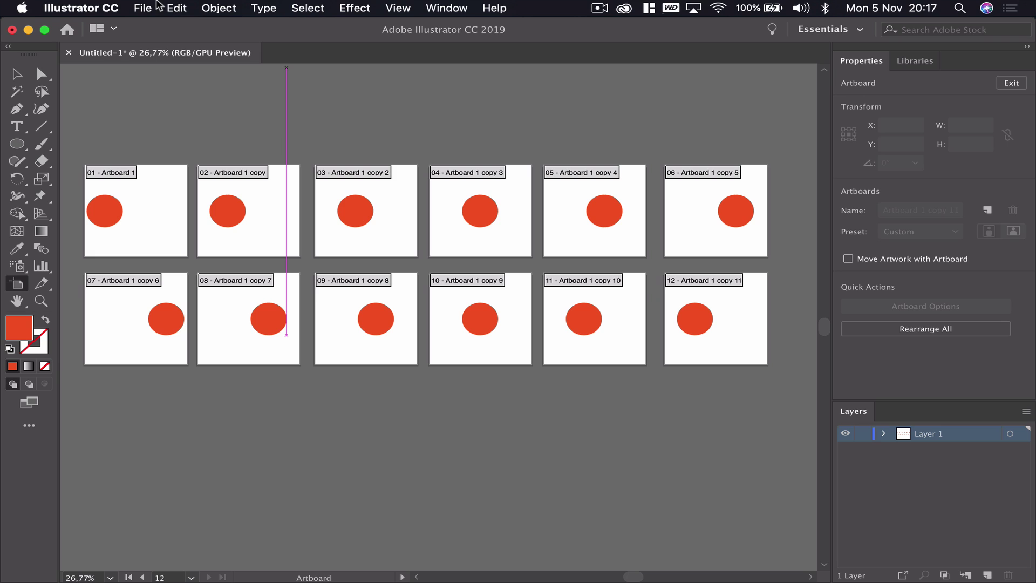
Step: Export all artboards as 'ball' PNGs into a new Desktop folder named 'Animation'
click(153, 8)
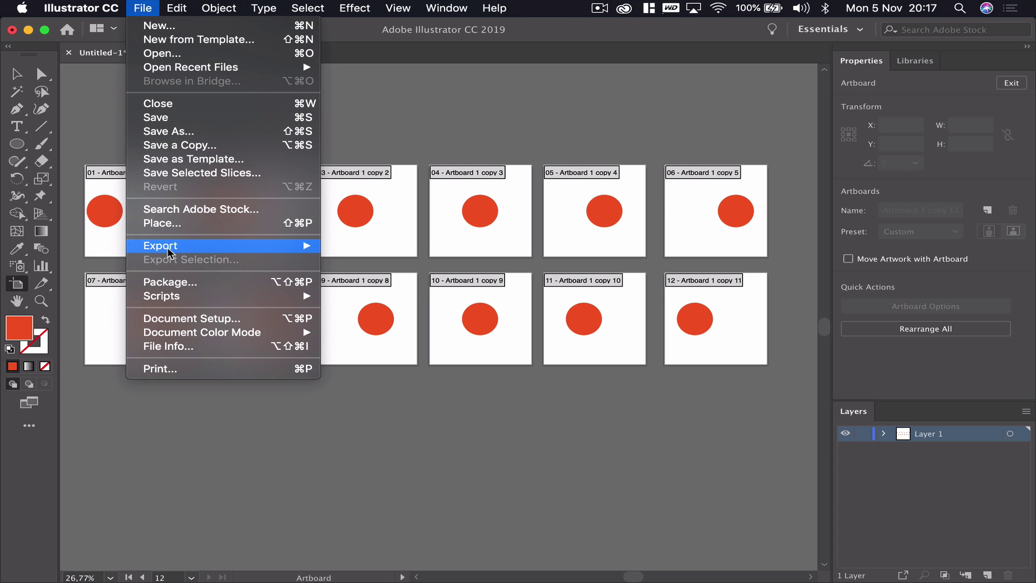
mouse_move(178, 246)
click(404, 261)
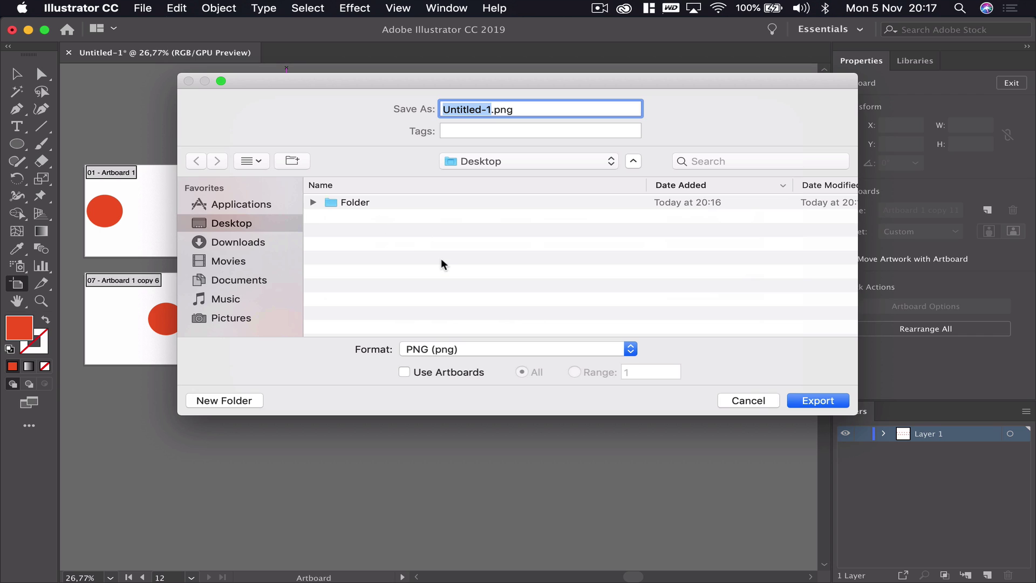
click(238, 399)
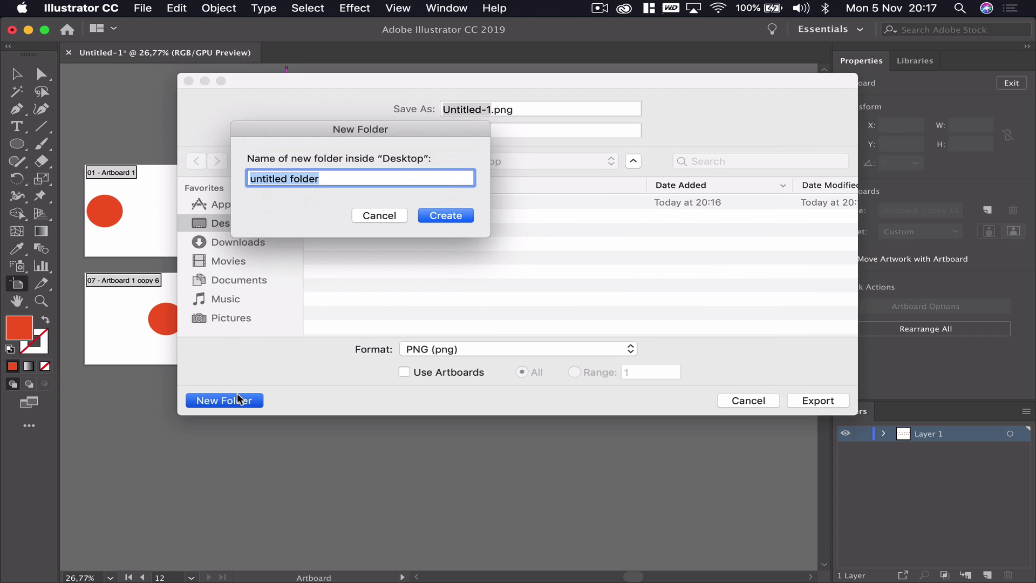
text(Animation)
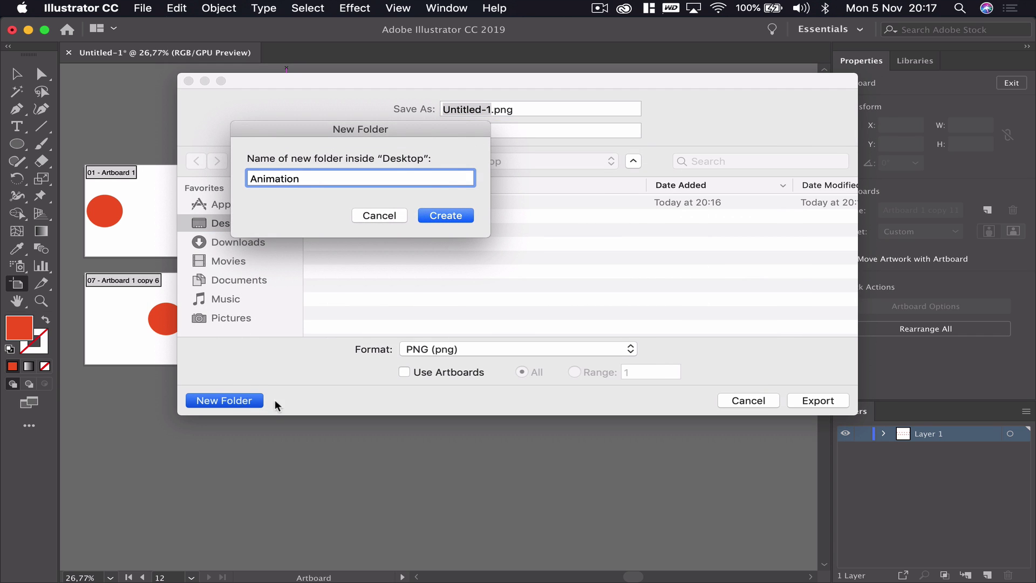
click(465, 222)
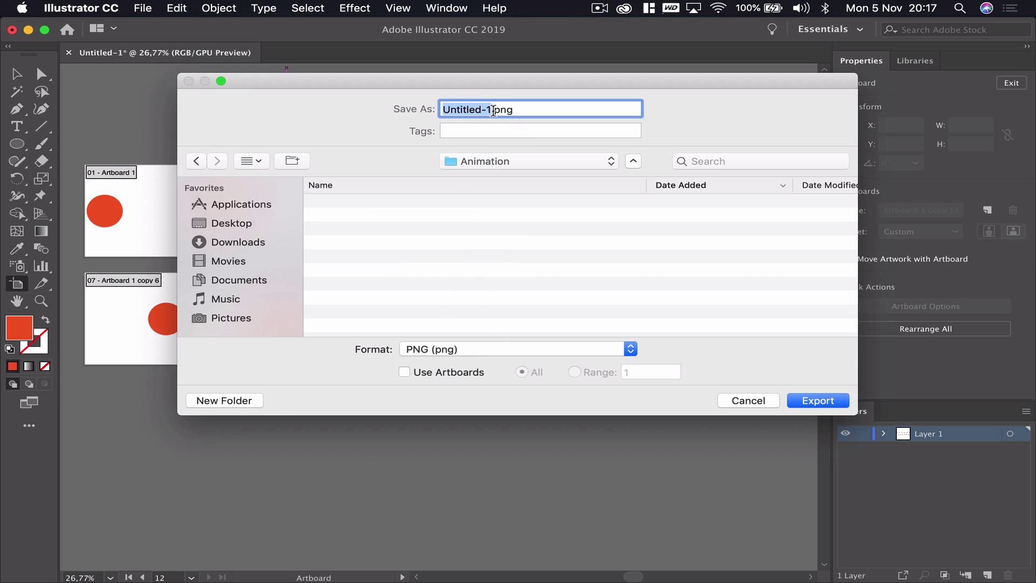
text(ball)
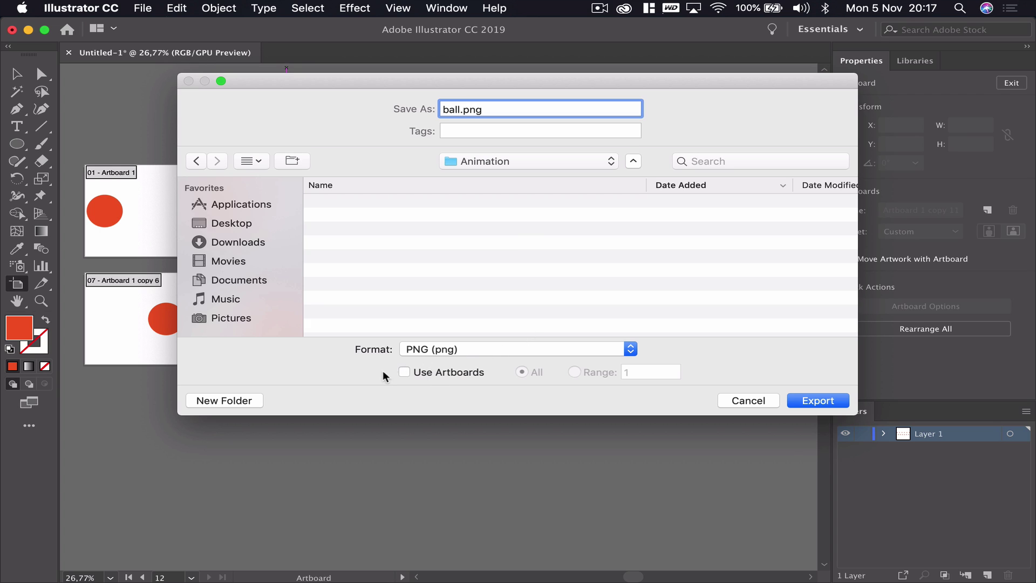
click(404, 372)
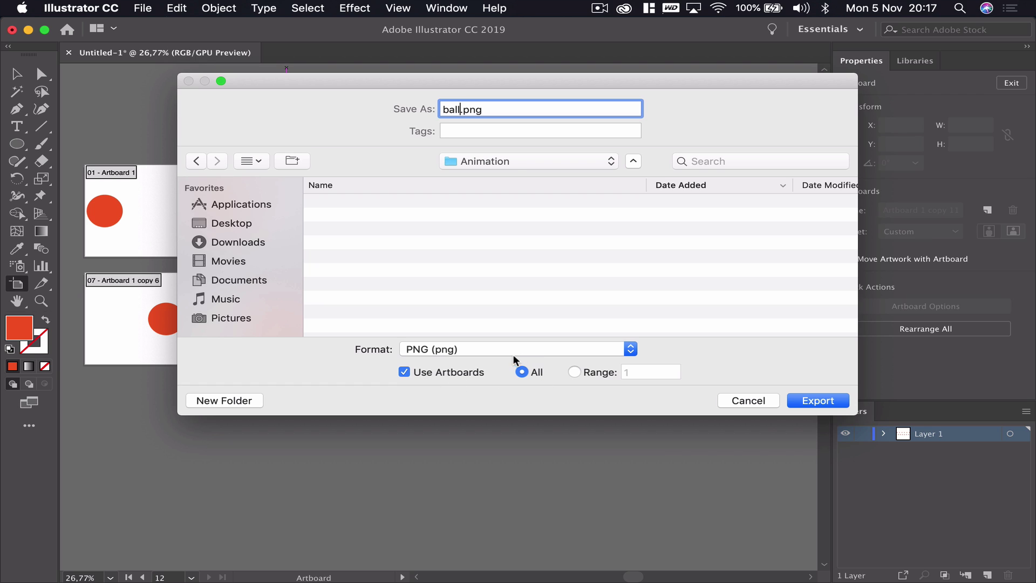
click(819, 400)
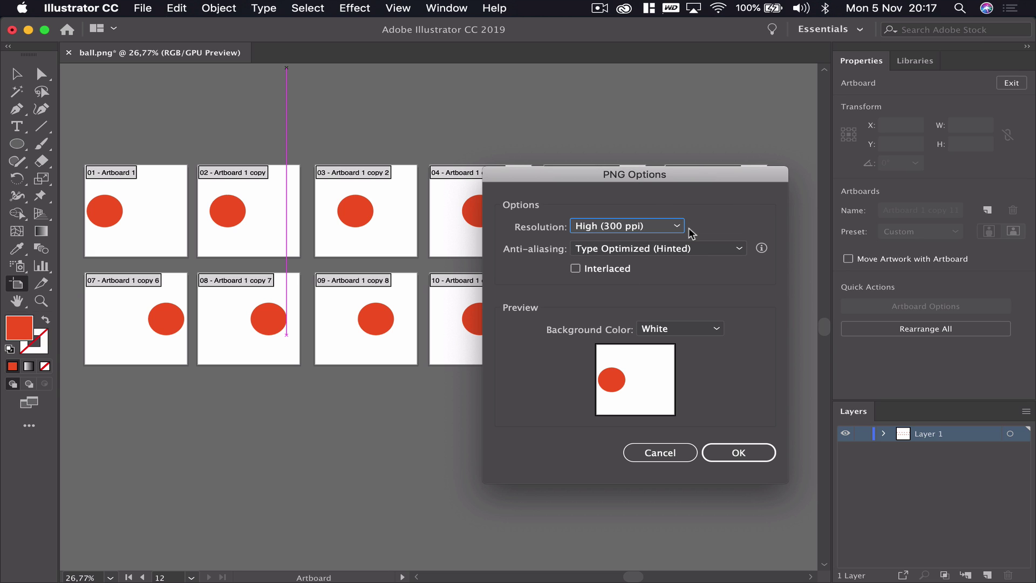
Step: Set the PNG background colour to Transparent and confirm the export
drag(686, 173, 598, 82)
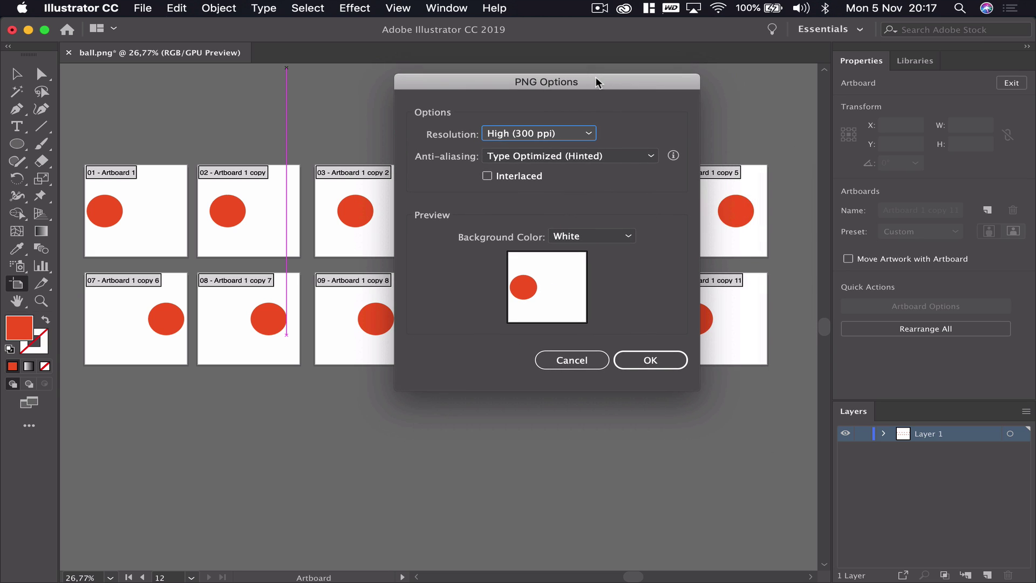
click(601, 237)
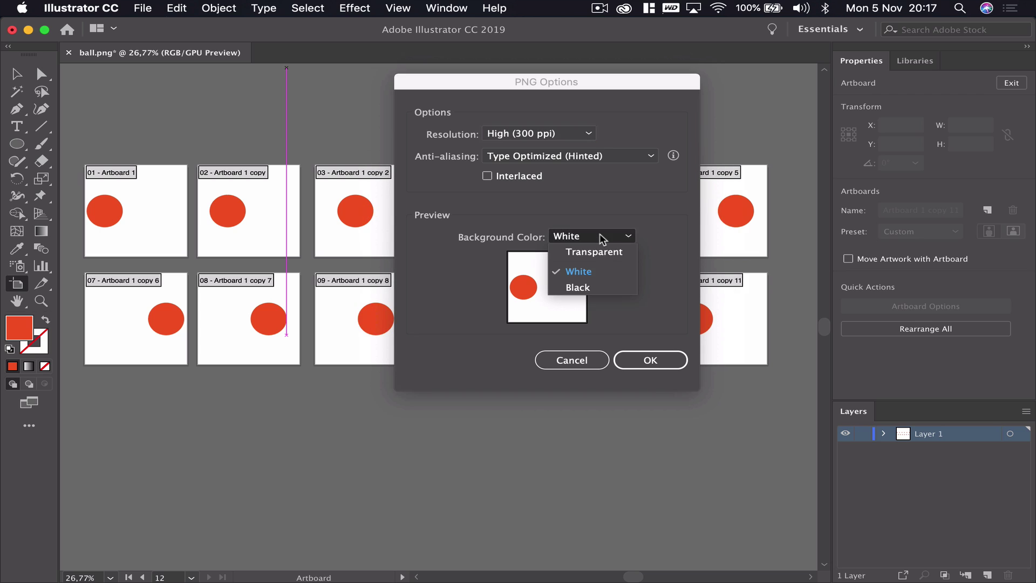
click(594, 252)
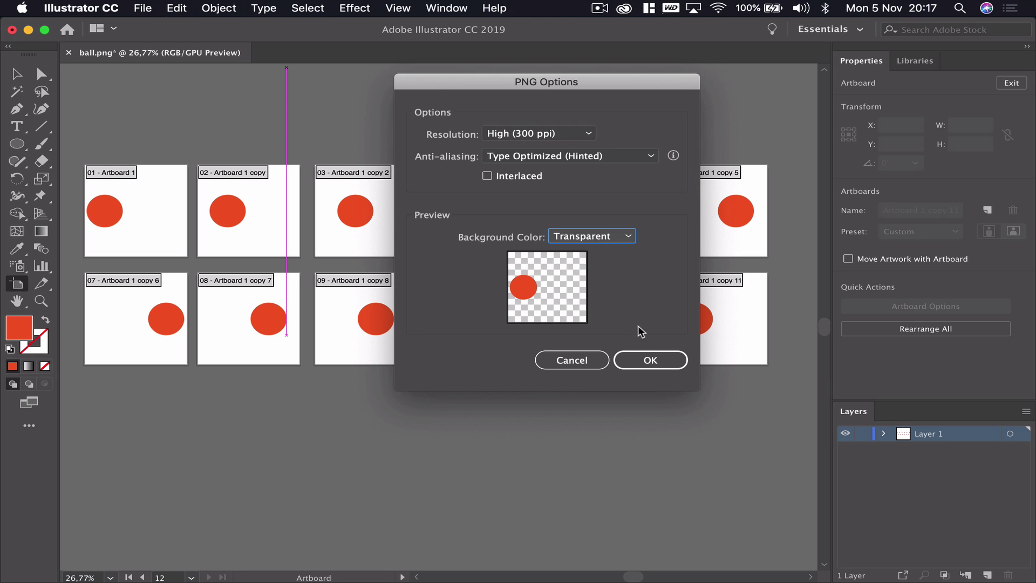
click(644, 359)
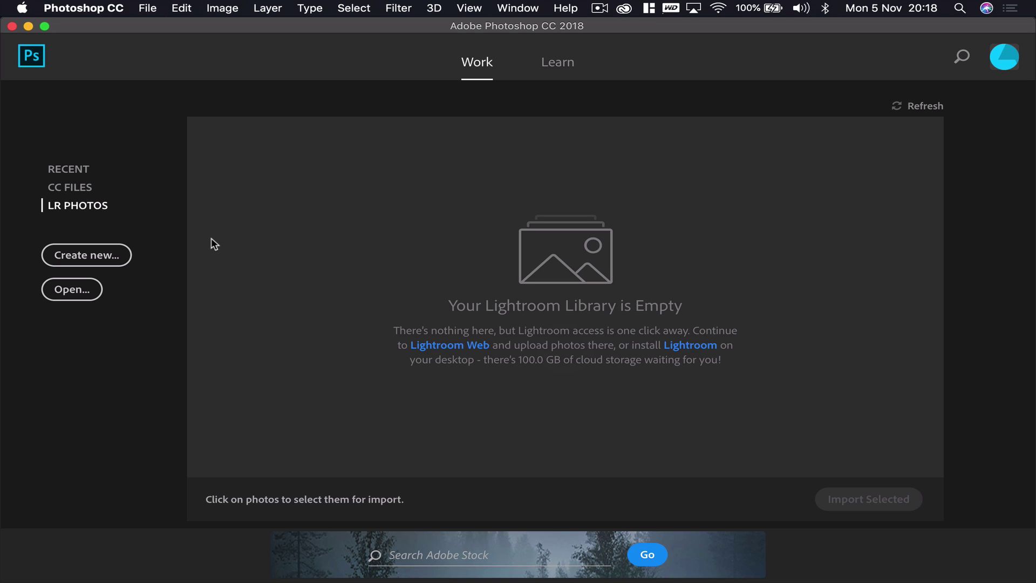
Step: Open ball-01.png from the Animation folder with Image Sequence ticked
click(147, 8)
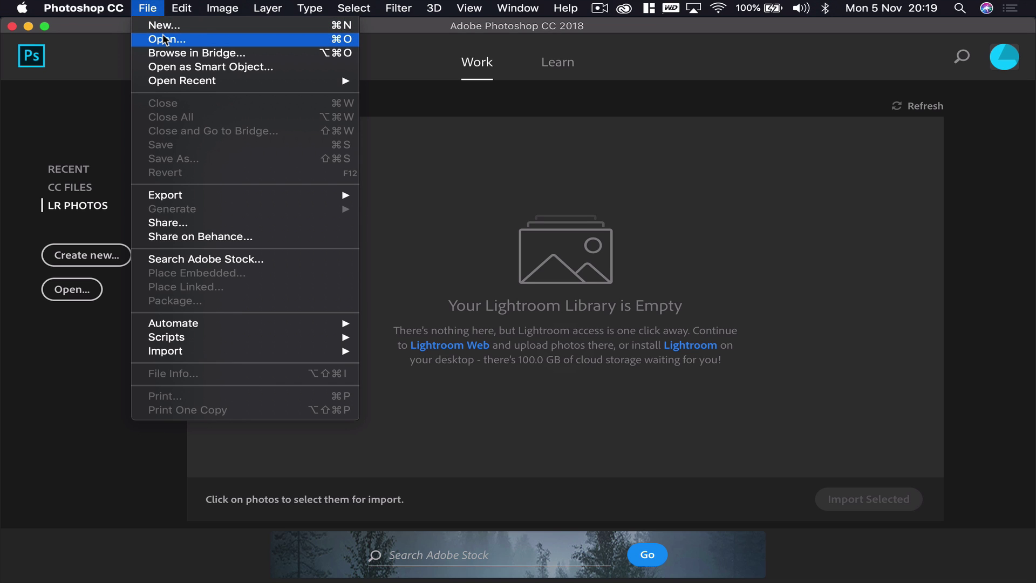
click(163, 37)
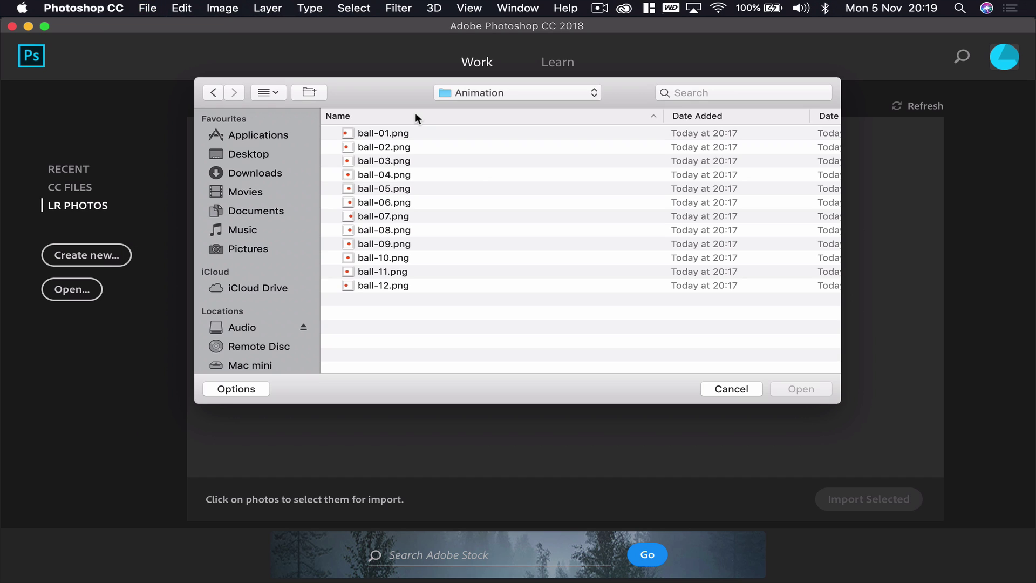
click(423, 132)
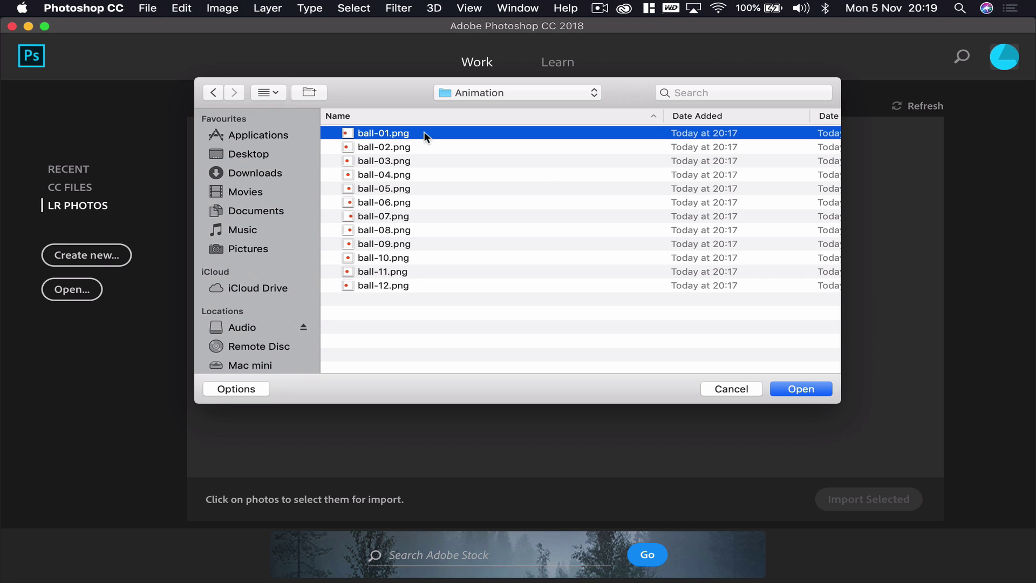
click(226, 388)
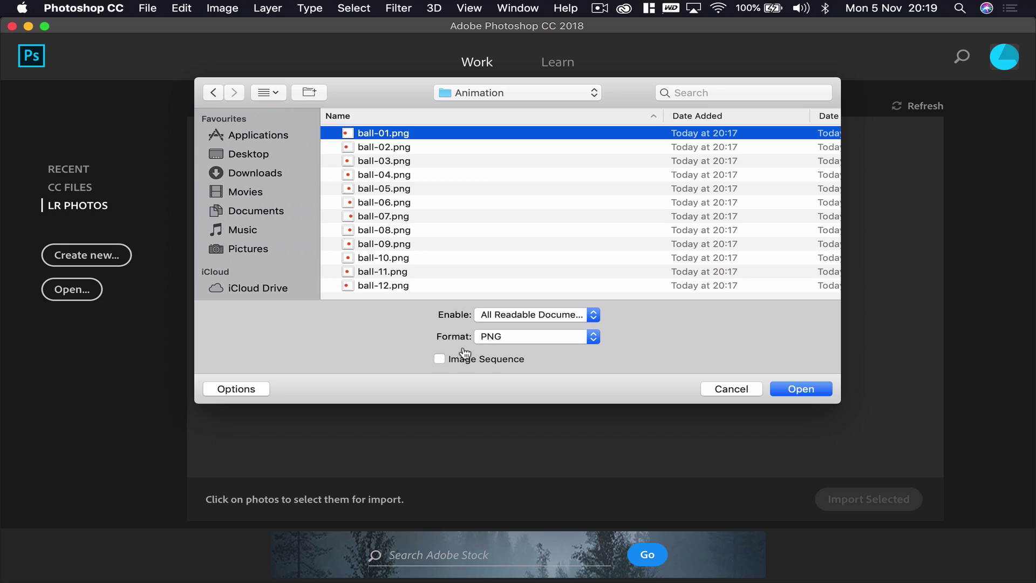
click(440, 359)
click(811, 390)
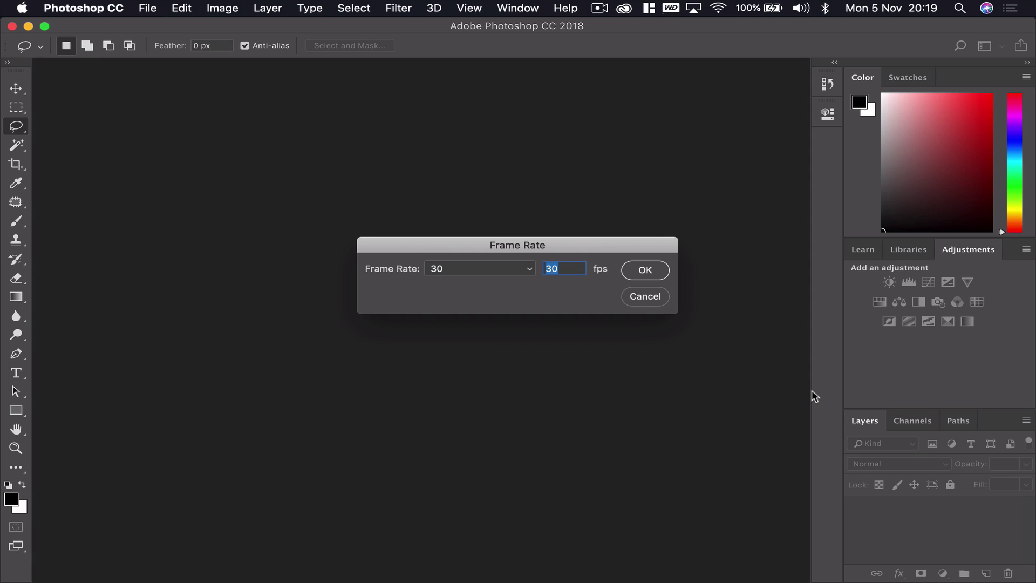
Step: Set the sequence frame rate to 10 fps and switch to the Motion workspace
text(10)
click(648, 271)
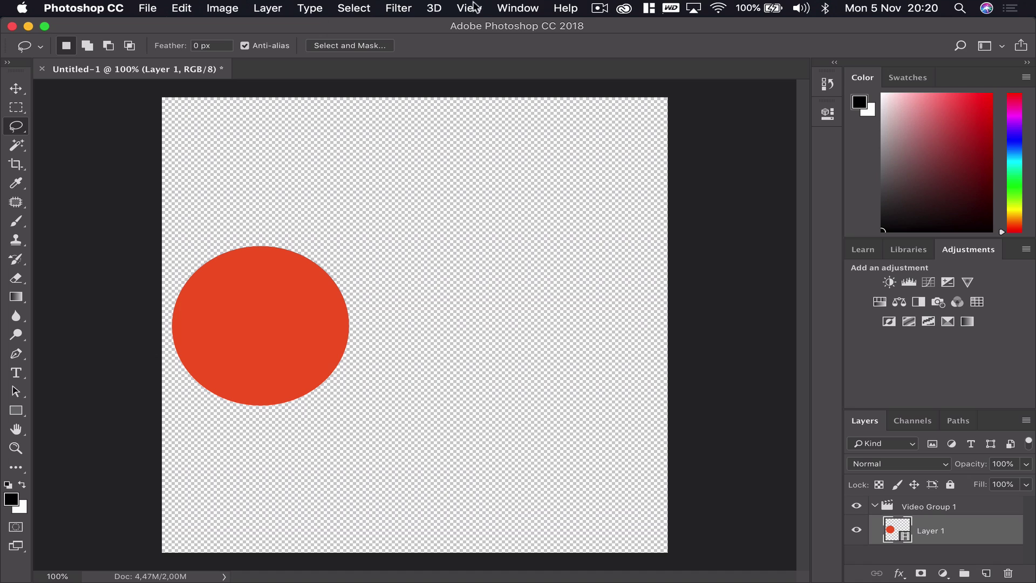
click(507, 8)
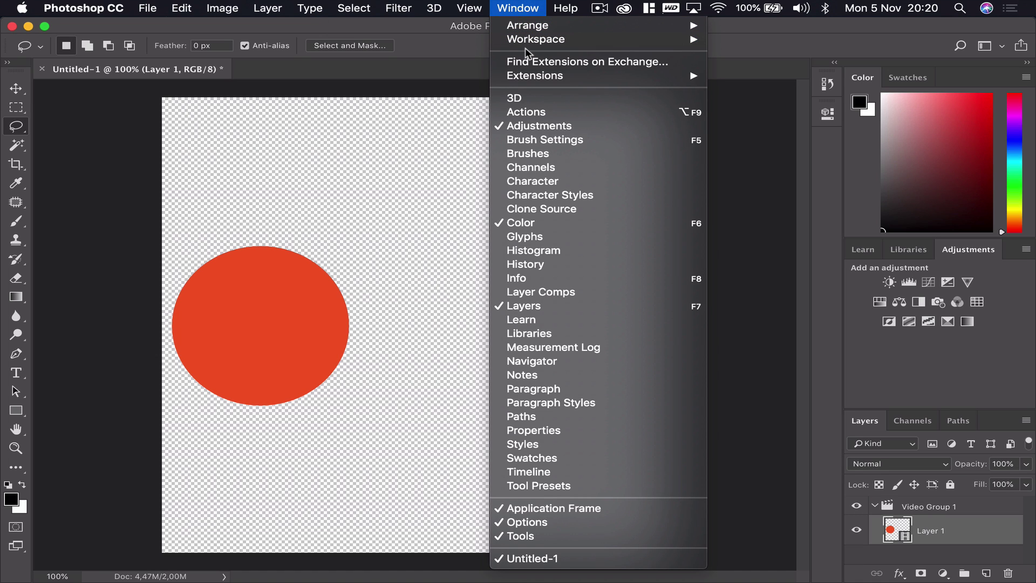
mouse_move(531, 43)
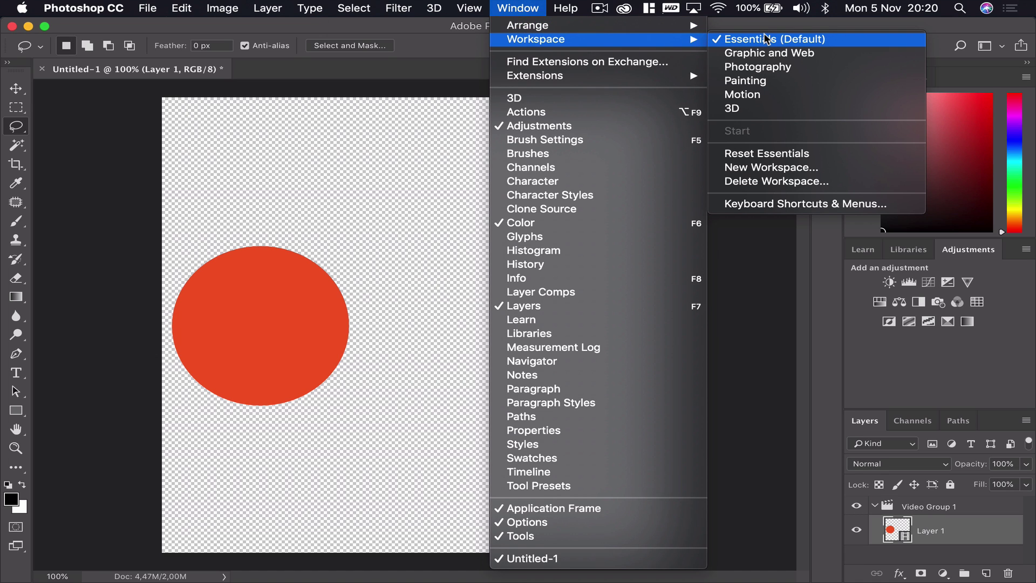
click(787, 93)
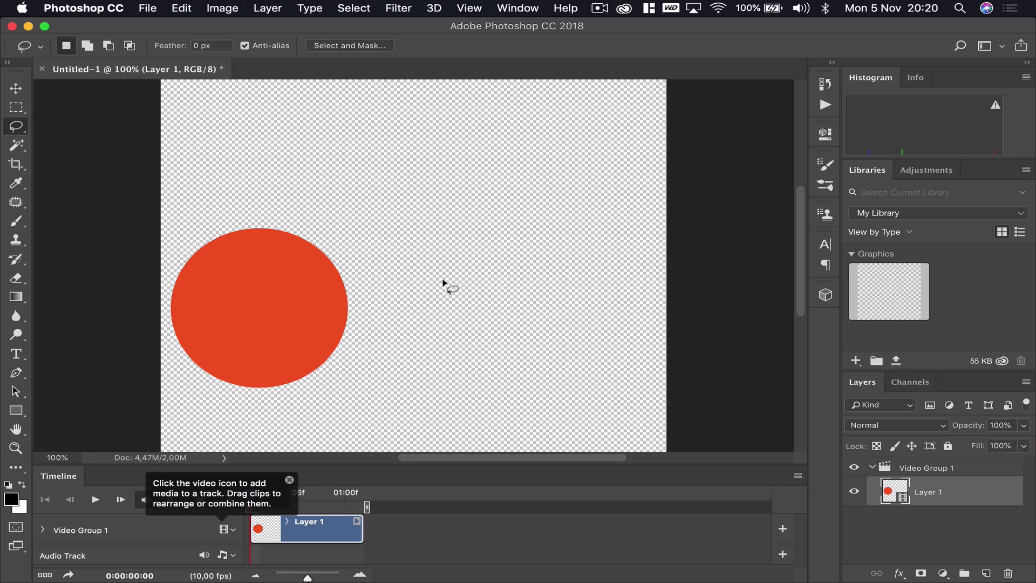
scroll(444, 282, down, 5)
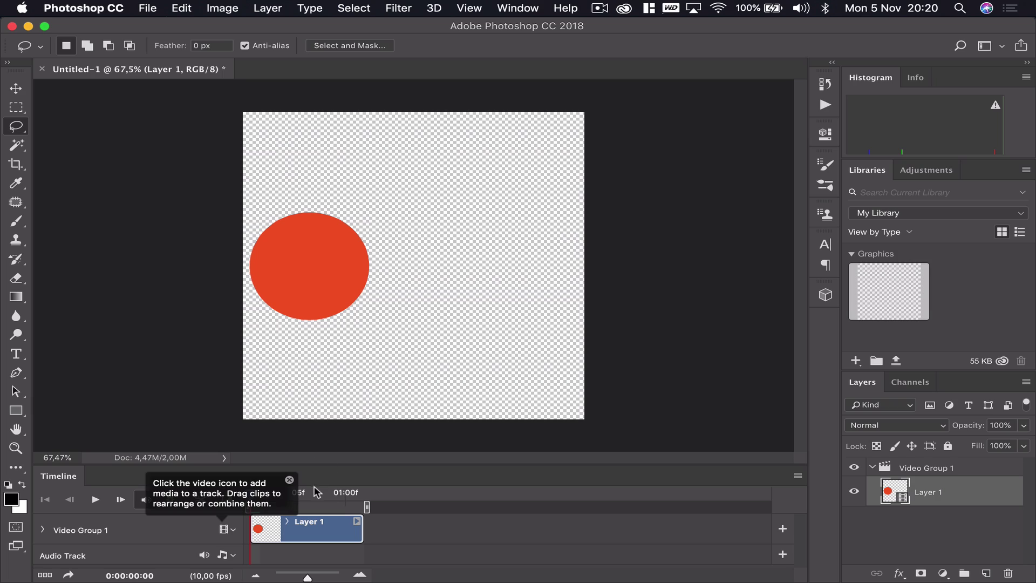
click(290, 480)
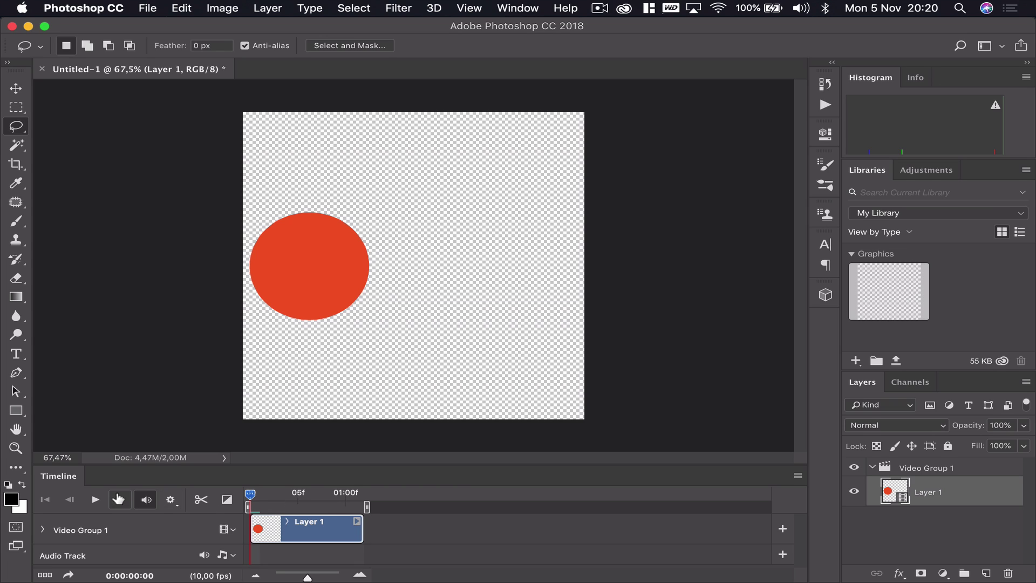
click(100, 501)
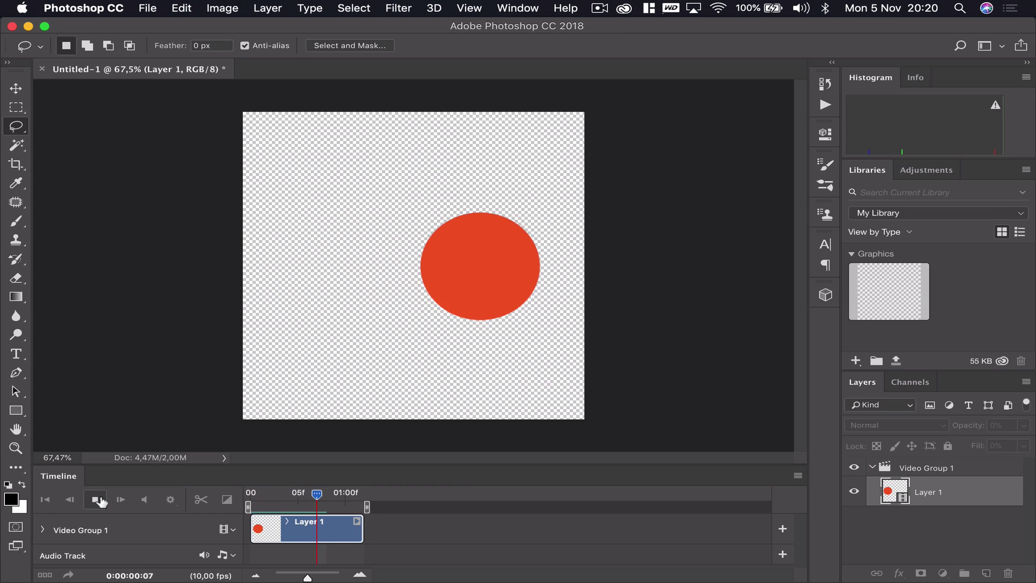
click(100, 501)
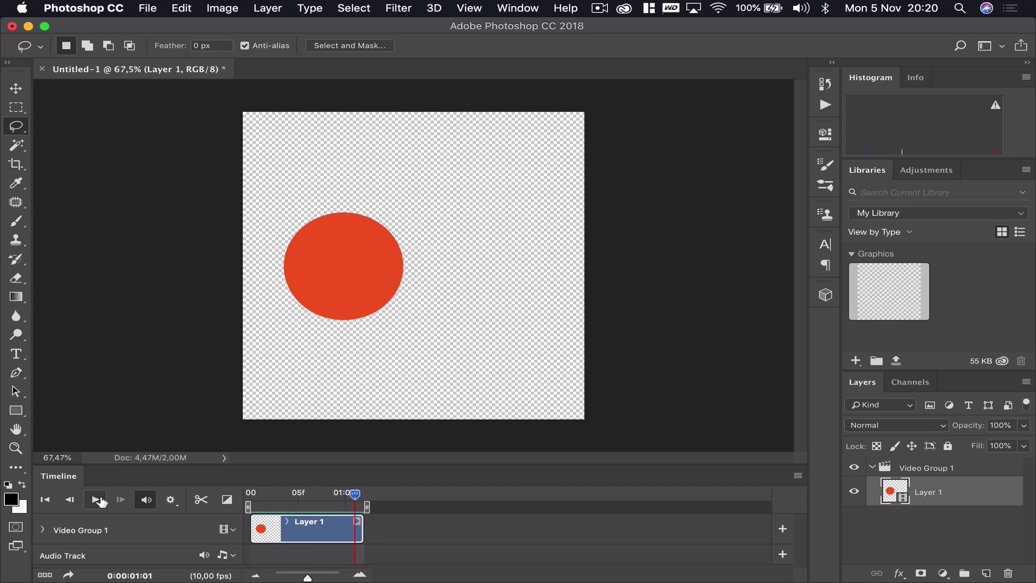
click(170, 500)
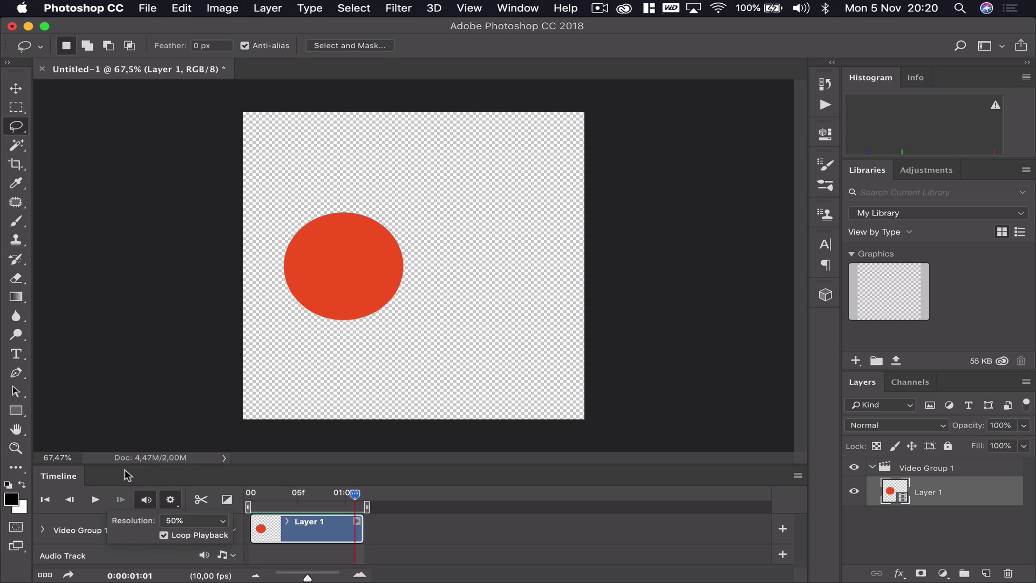
click(96, 502)
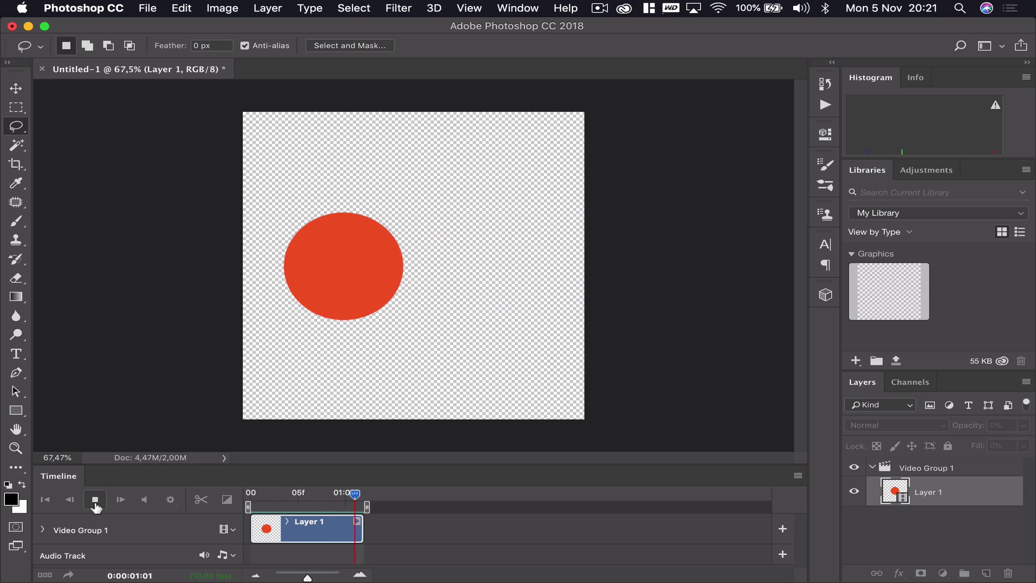
click(96, 505)
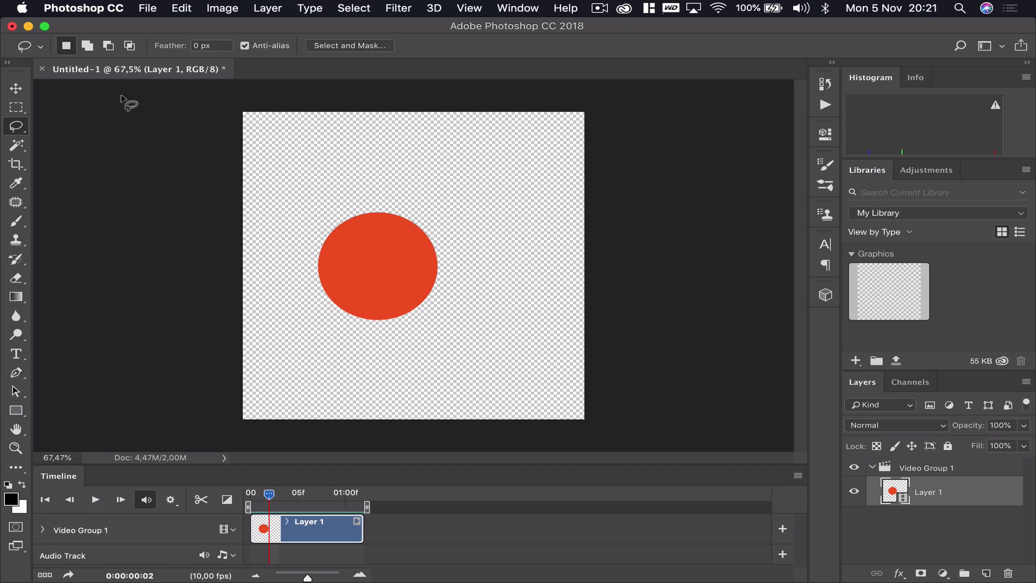
Step: Open Save for Web (Legacy), keep GIF format, and toggle Transparency off and back on
click(151, 7)
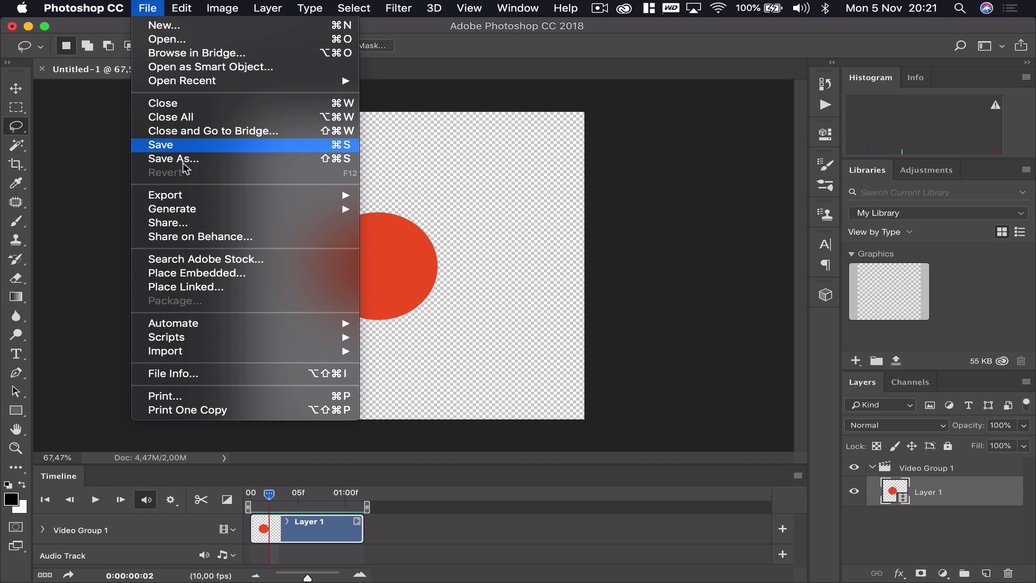
mouse_move(319, 200)
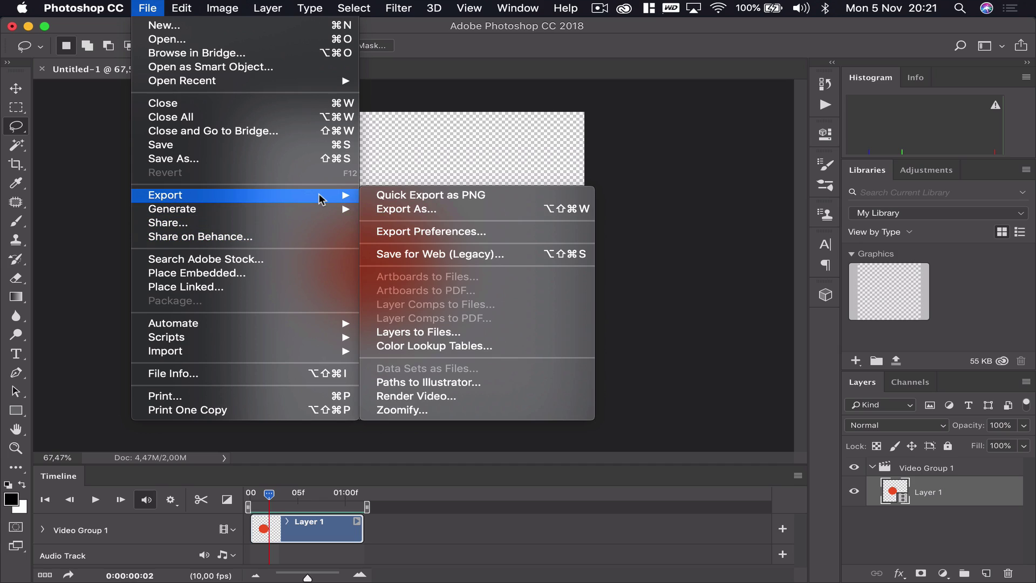
click(482, 256)
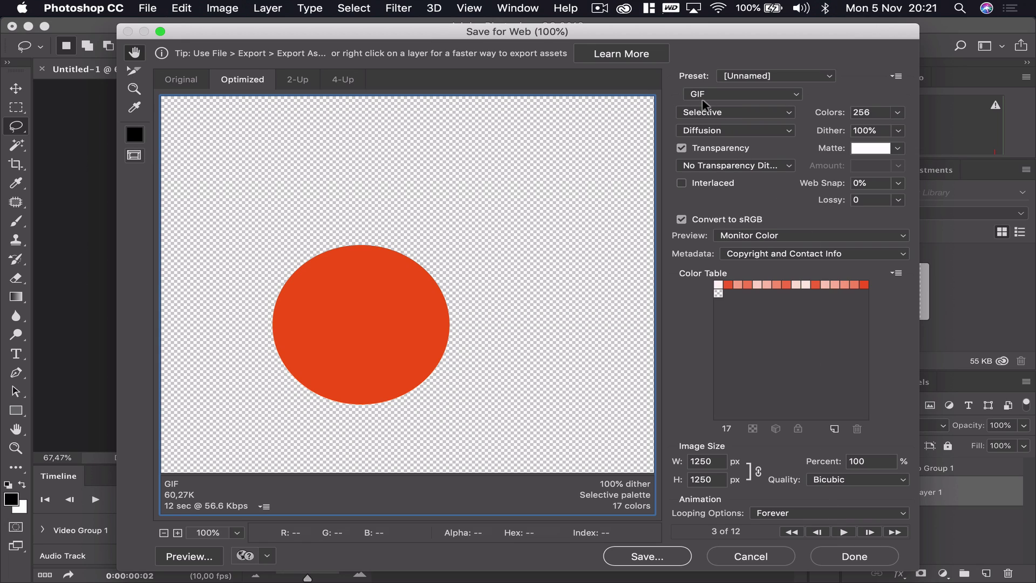
click(779, 89)
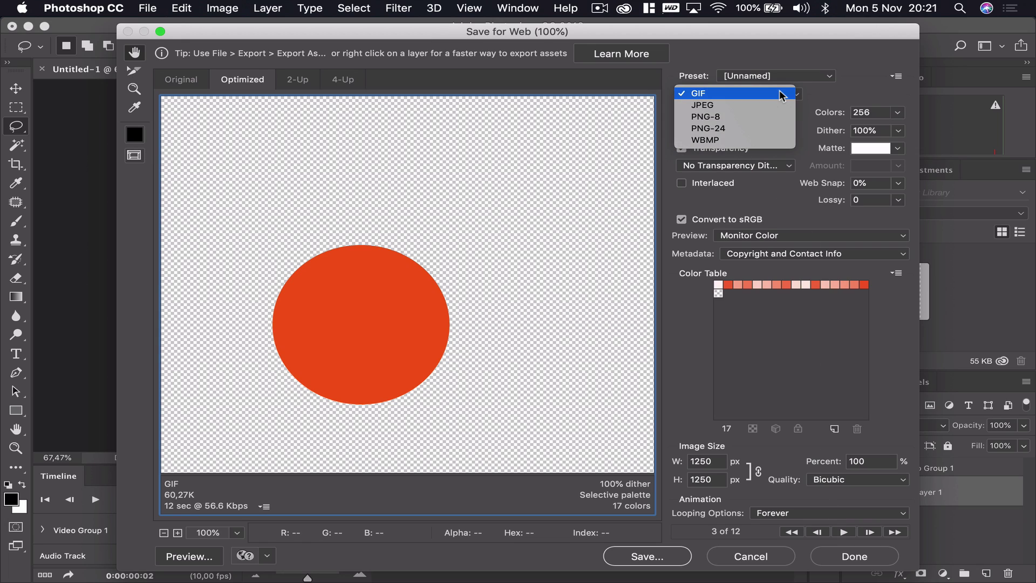
click(724, 95)
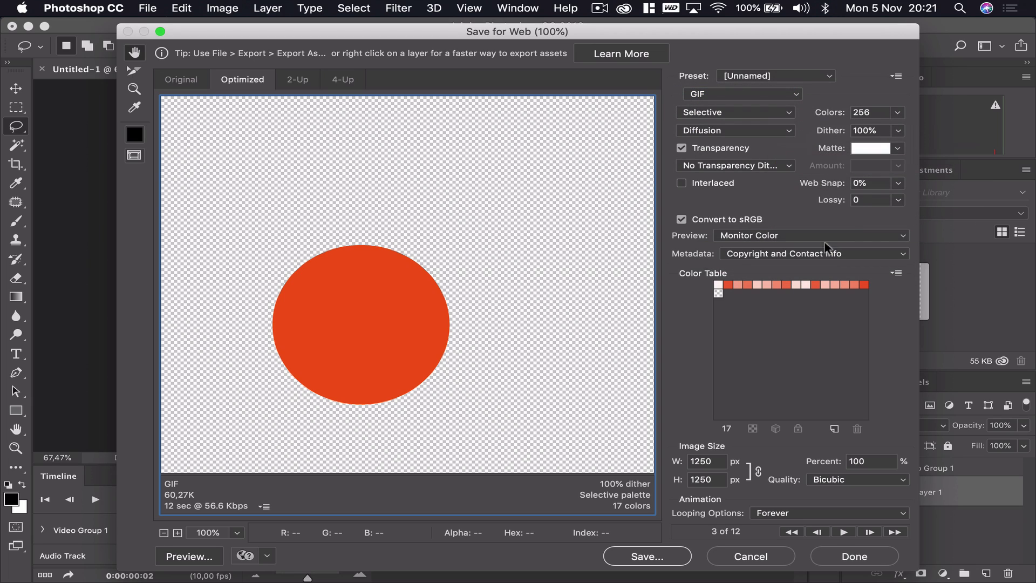
click(682, 149)
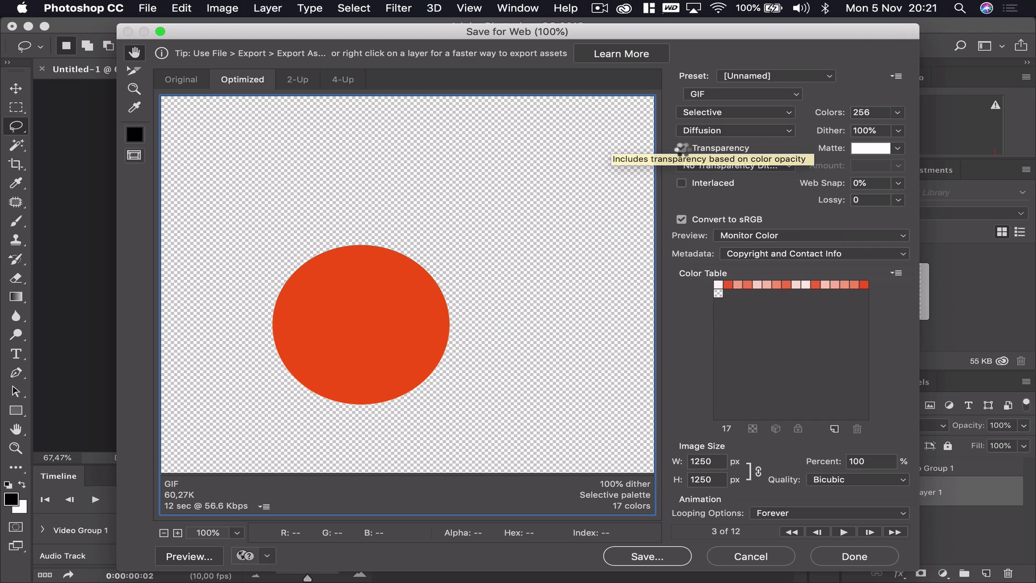
click(715, 150)
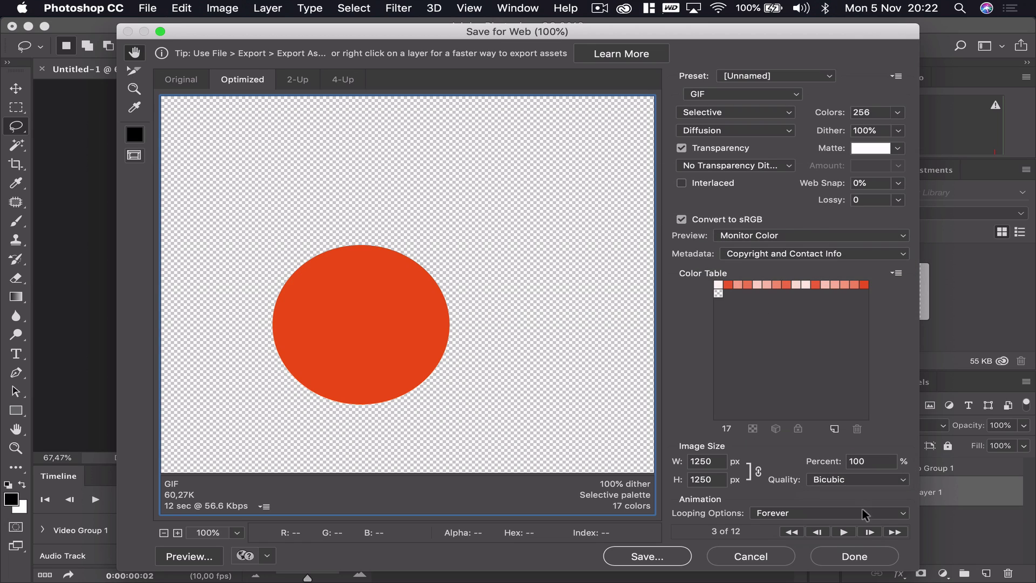
Step: Preview the GIF in Safari, then set its width to 300 px and preview again
click(189, 556)
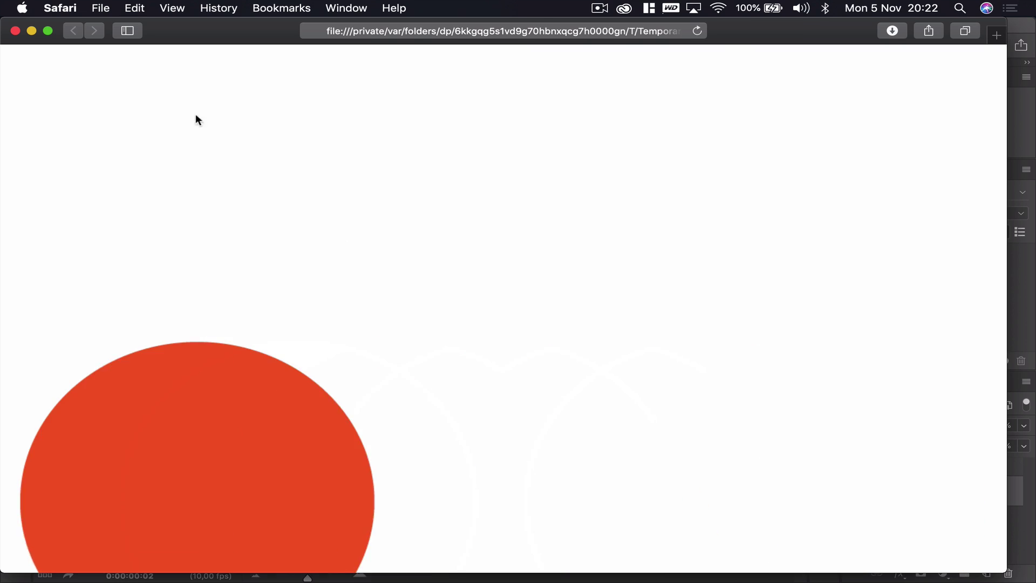
click(15, 31)
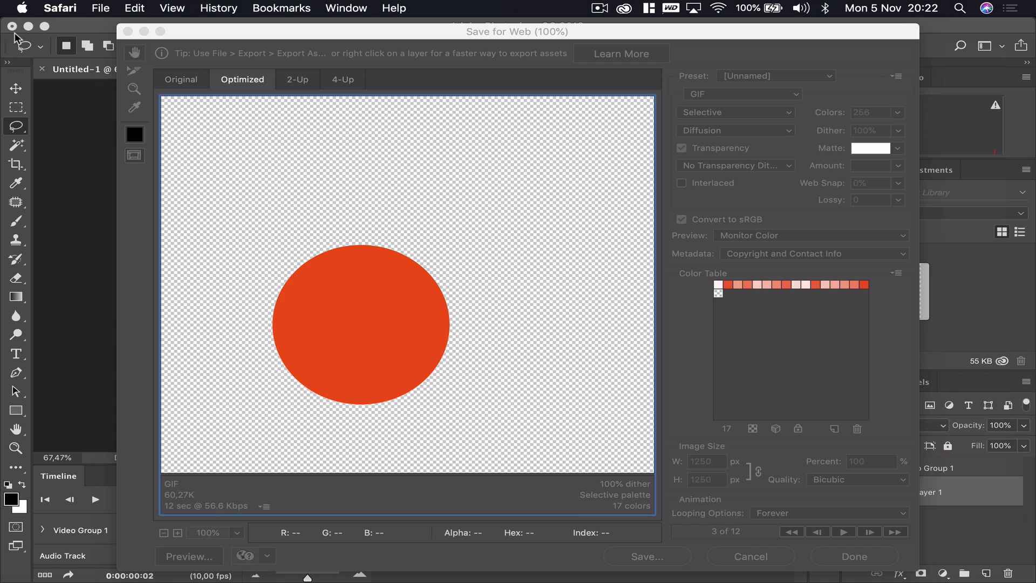
click(210, 341)
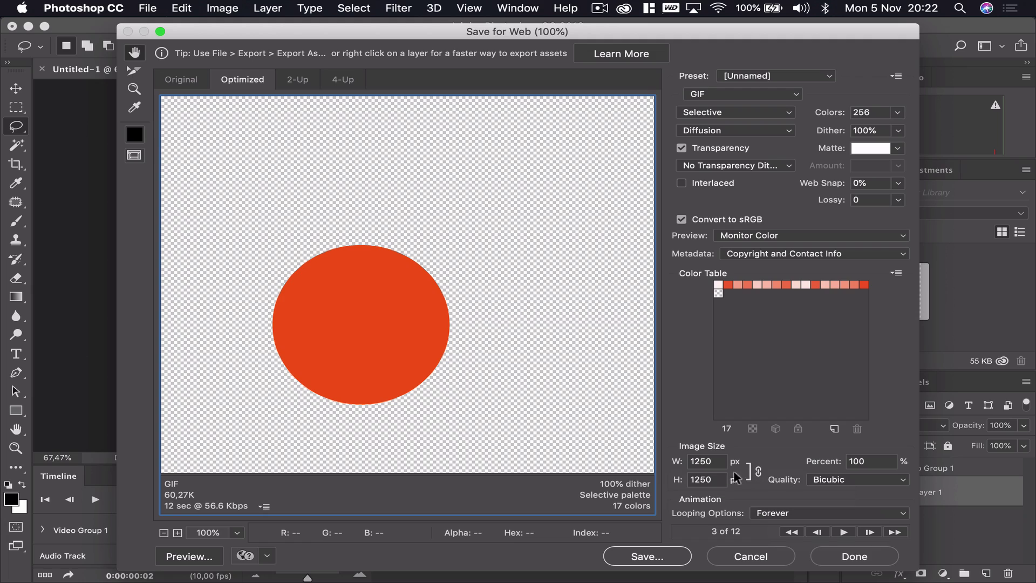
double_click(715, 460)
text(300)
click(196, 549)
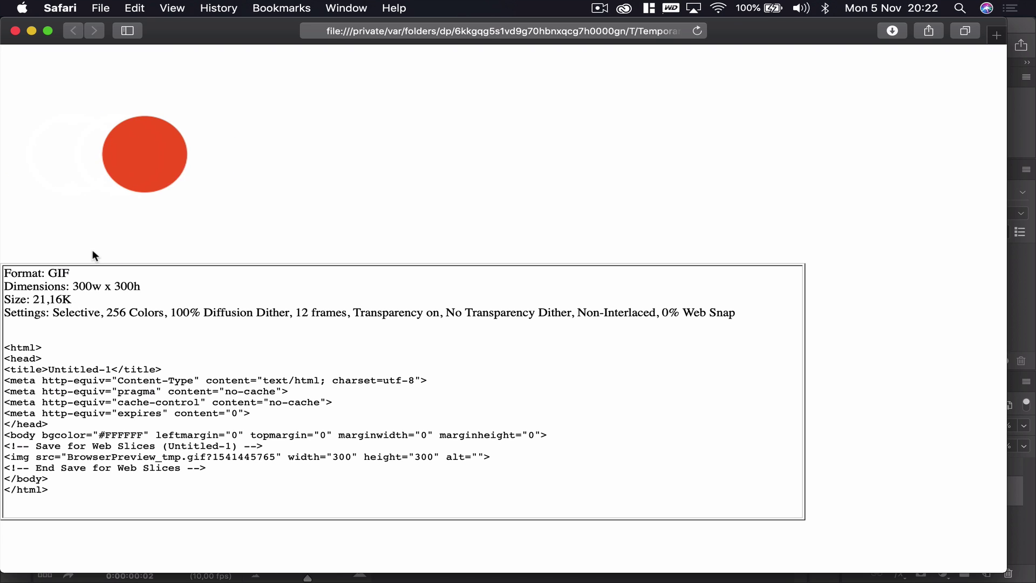
Step: Close the browser preview and save the optimized animation as ball.gif in the Animation folder
click(15, 31)
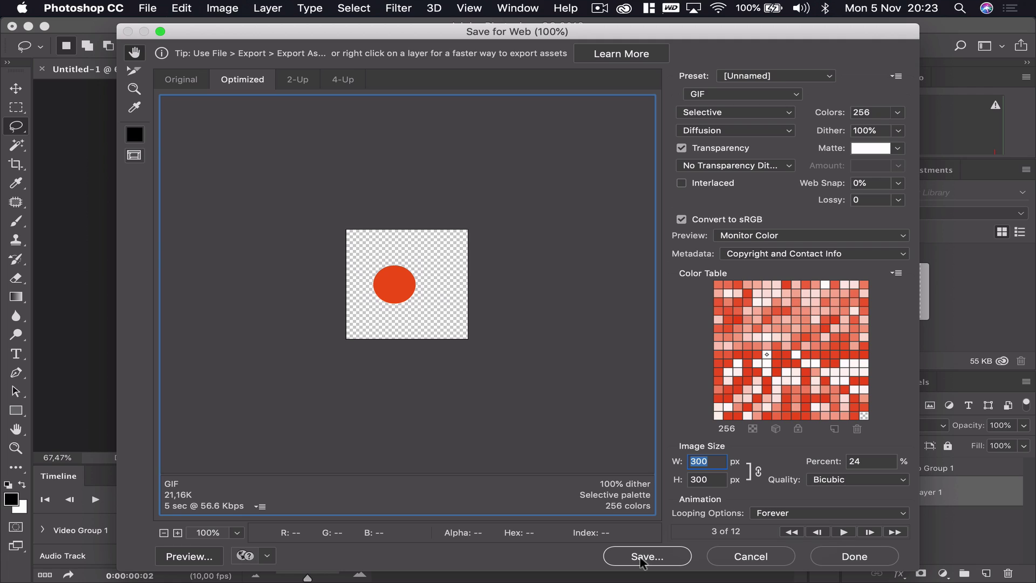
click(641, 560)
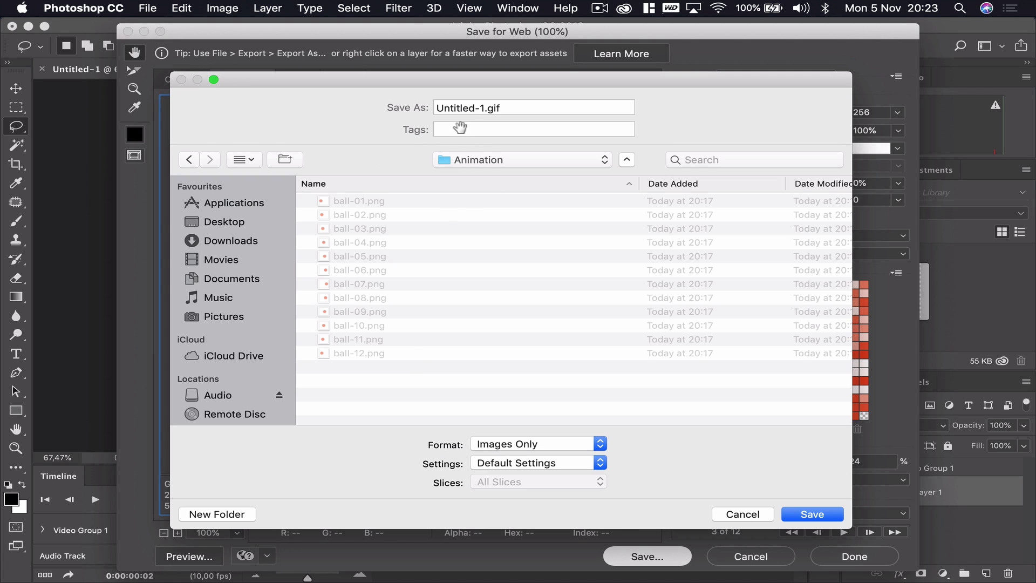
drag(485, 107, 433, 104)
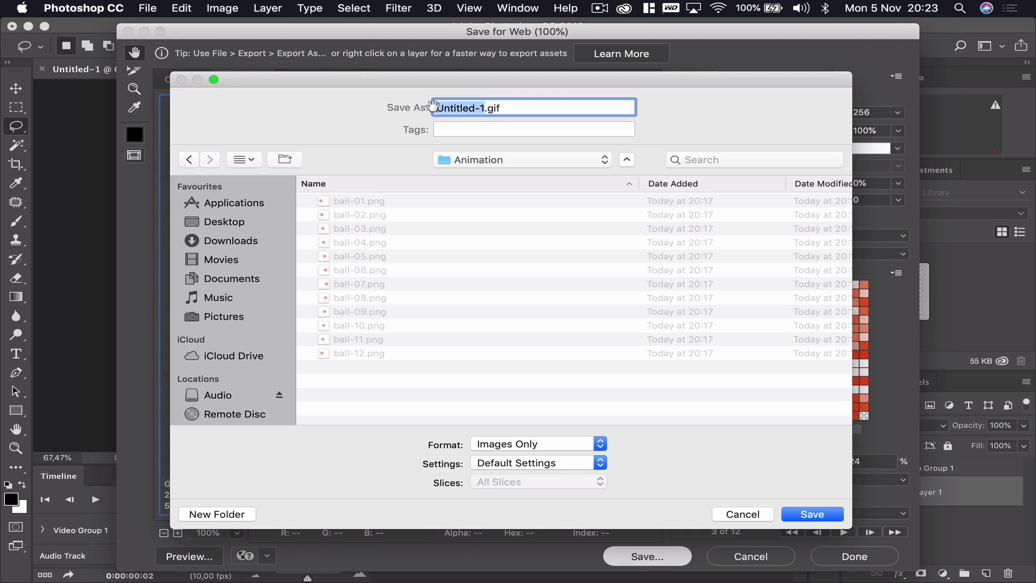
text(ball)
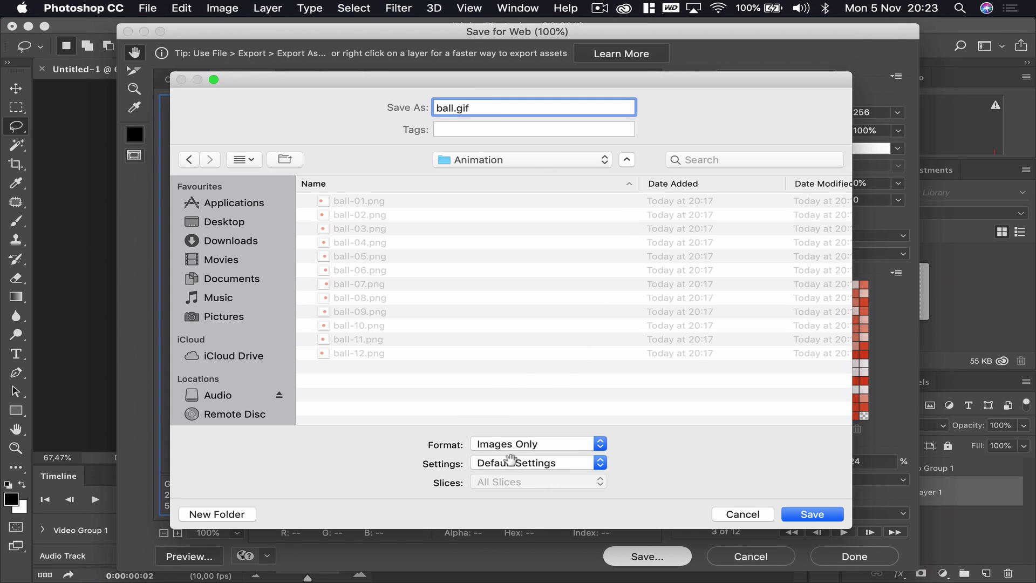
click(814, 516)
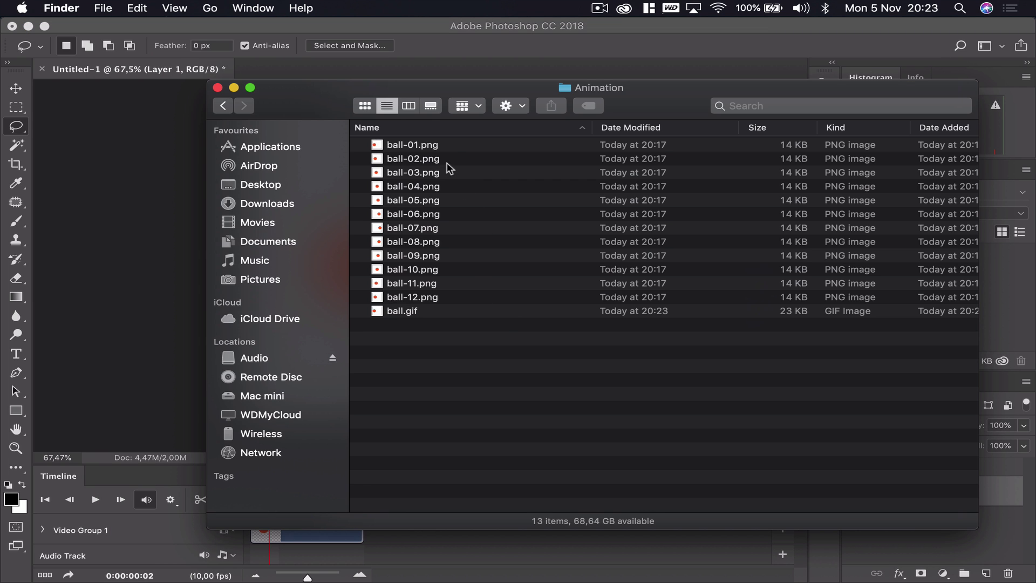
drag(456, 148, 438, 294)
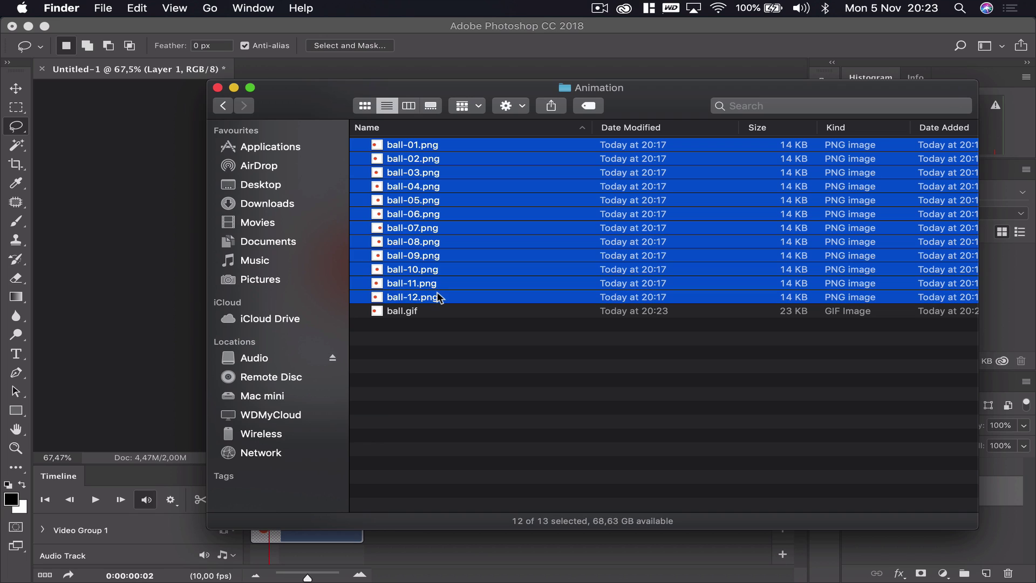
click(457, 312)
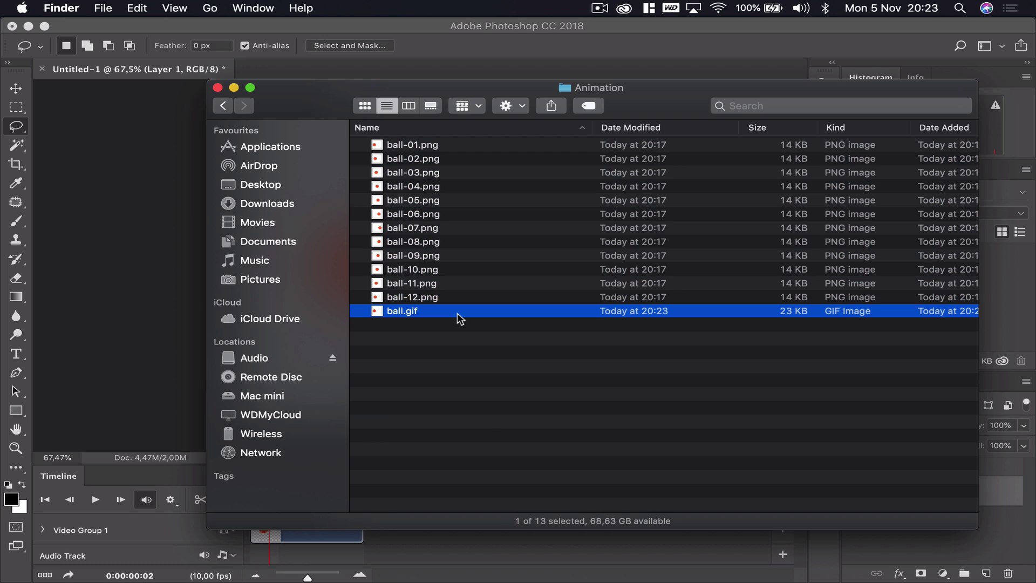
key(space)
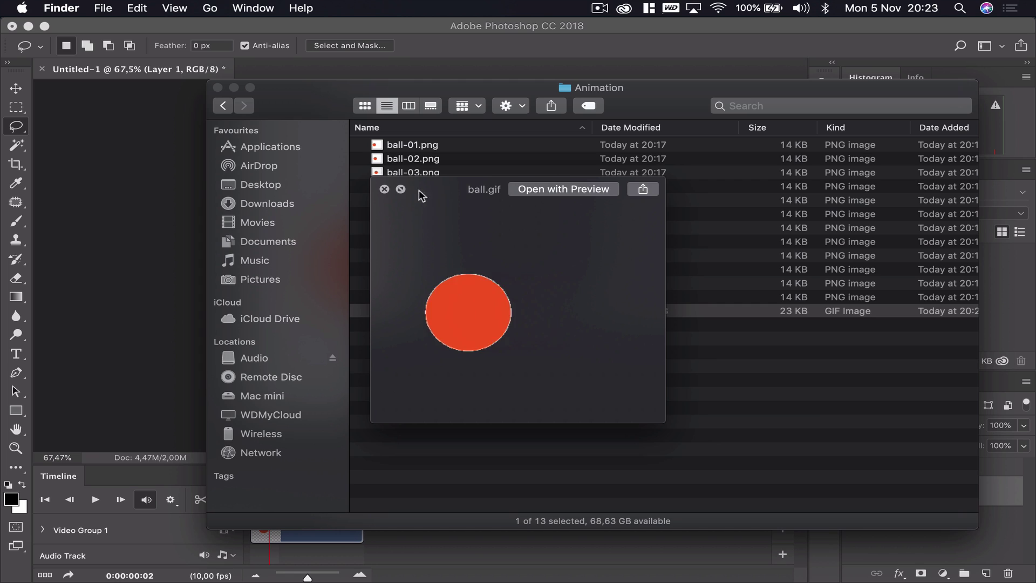
click(385, 189)
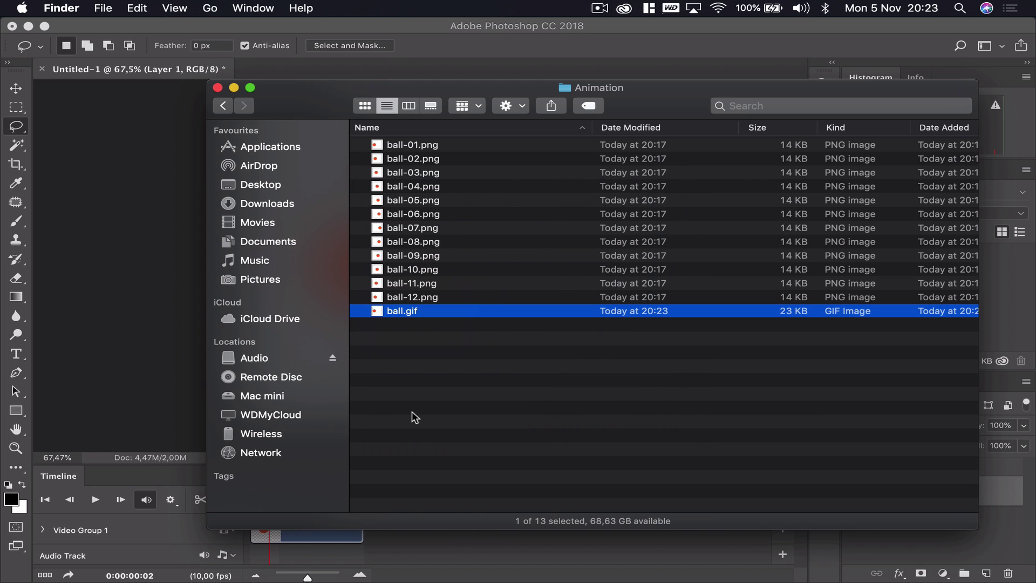